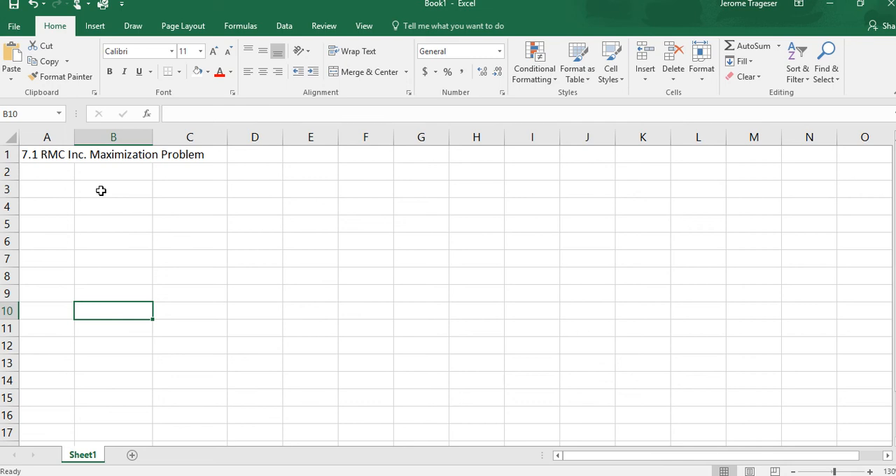
Enter the column headings Fuel Additive in B3 and Solvent Base in C3
left_click(100, 190)
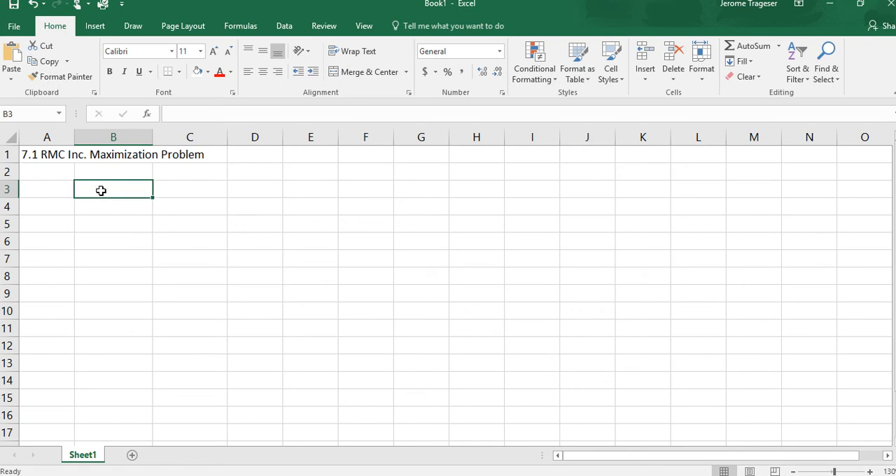
type("F")
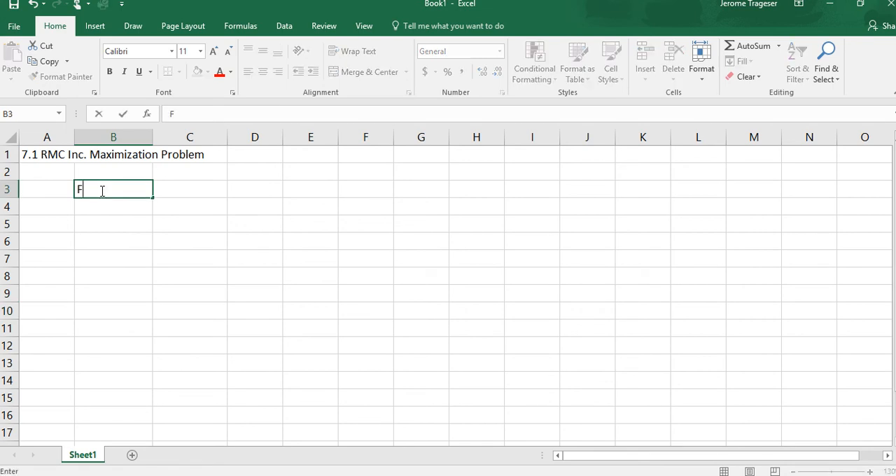
type("uel Additive")
key("Tab")
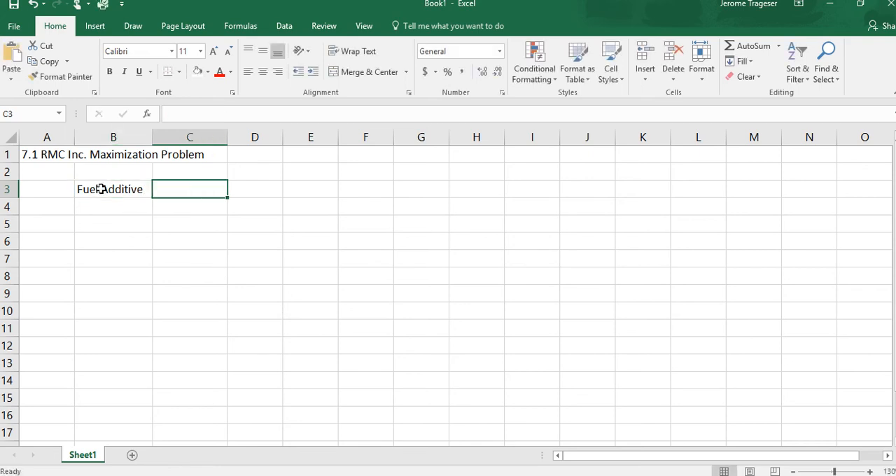
type("Solve")
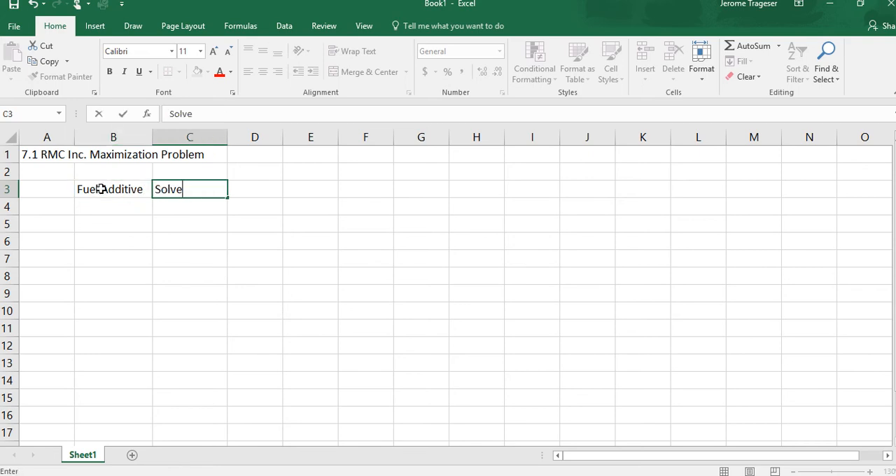
type("nt Base")
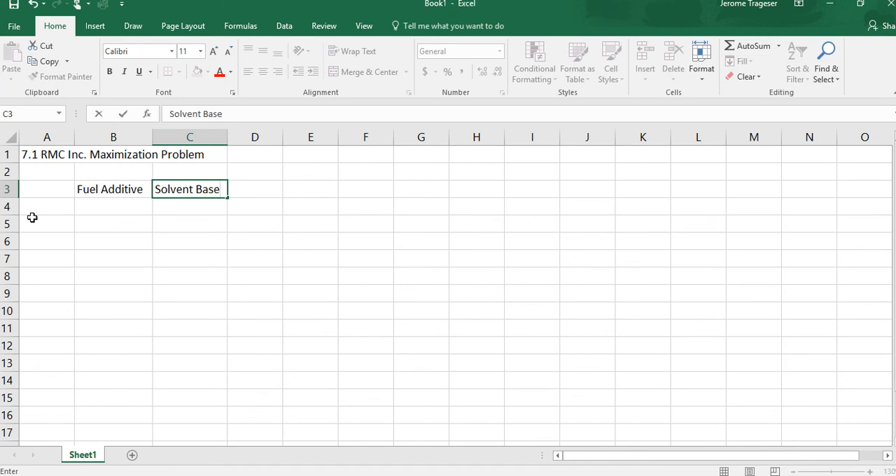
Label A4 as Solution and fill the solution cells B4:C4 with yellow
left_click(50, 205)
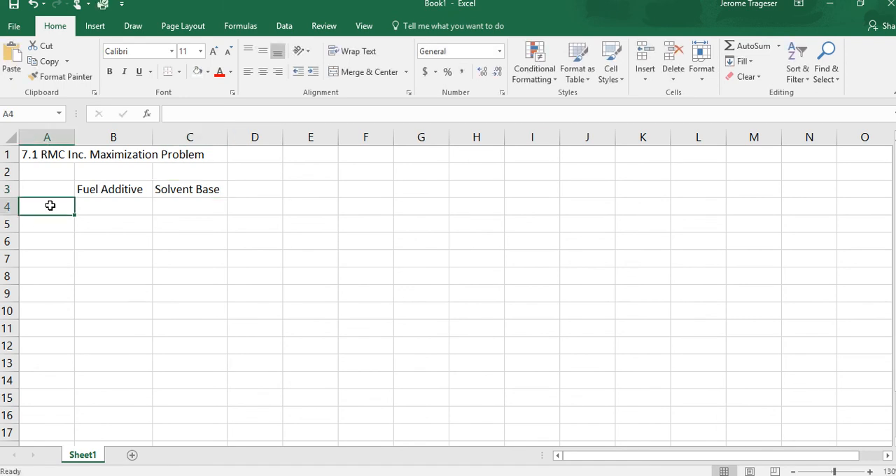
type("Solution")
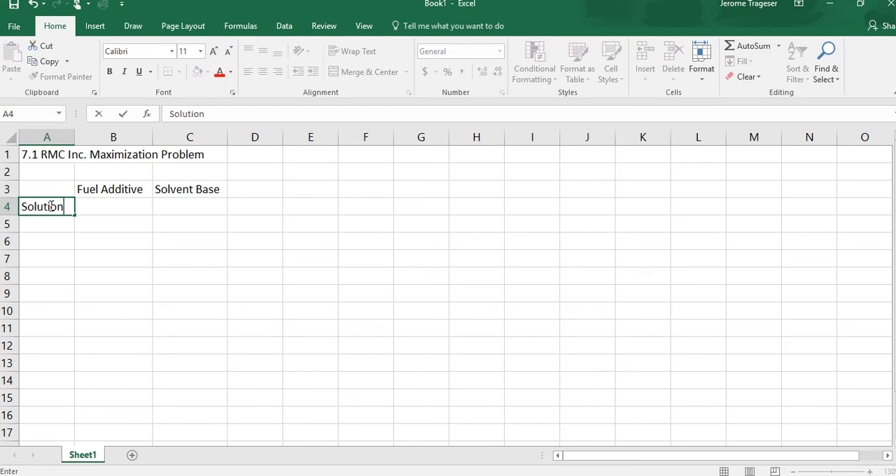
key("Tab")
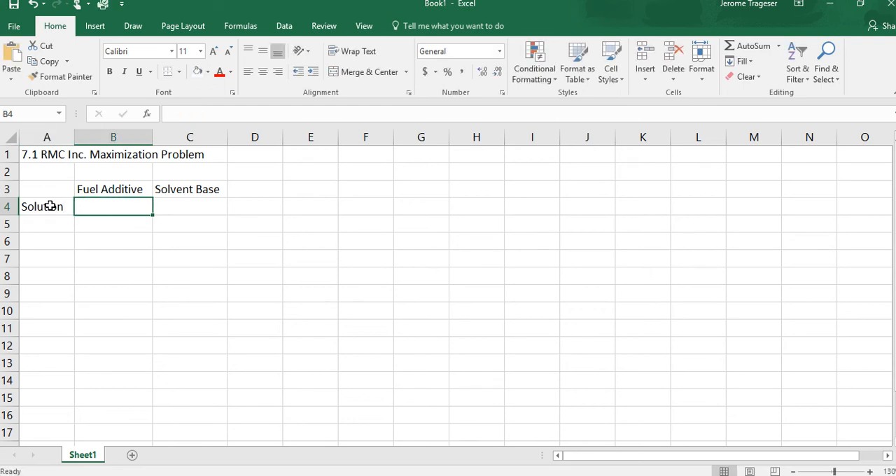
left_click_drag(106, 207, 175, 208)
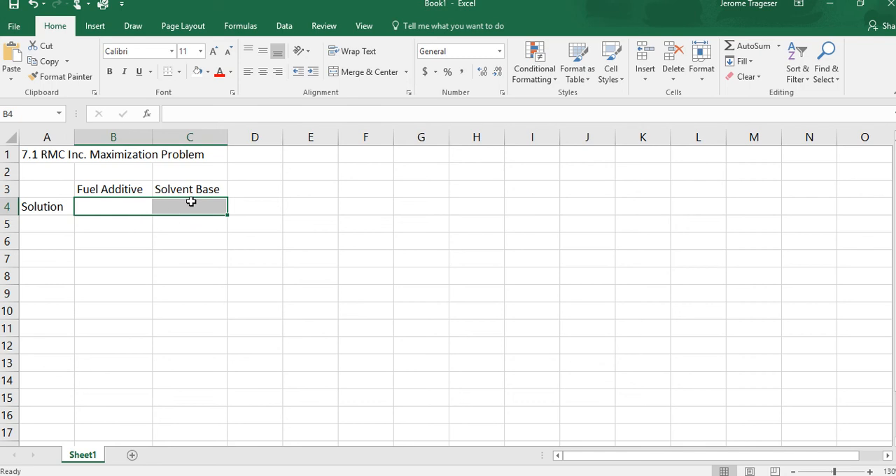
left_click(210, 72)
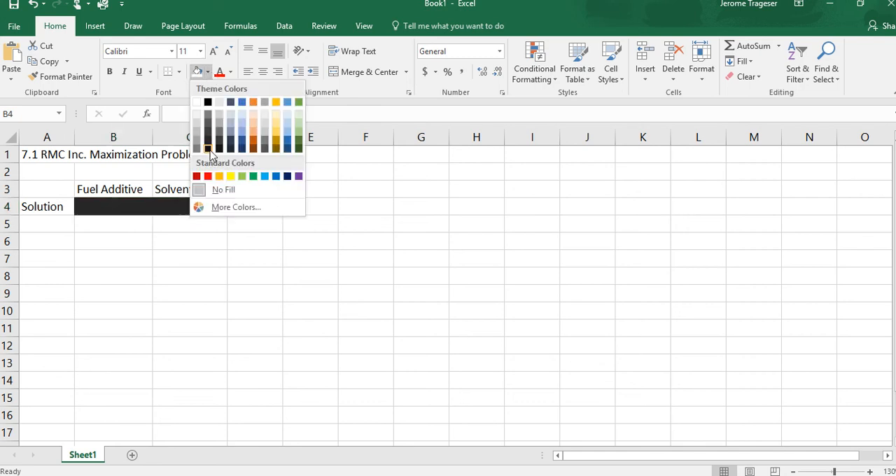
left_click(230, 176)
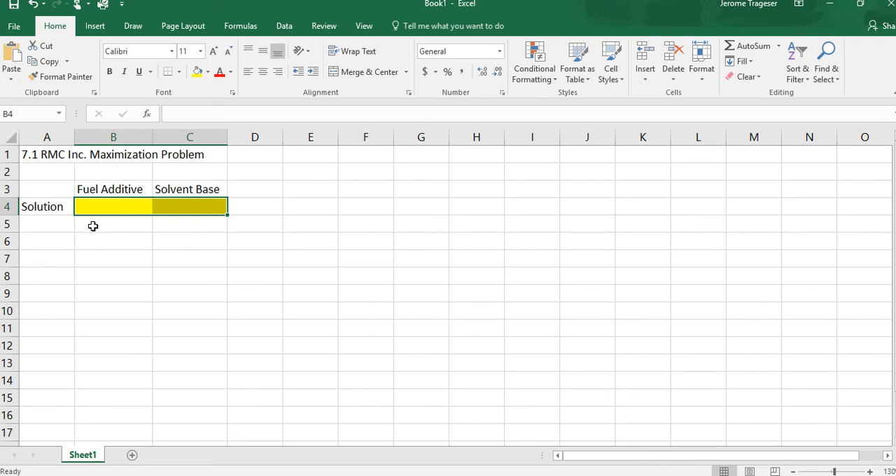
Add a Profit row in A5 with 40 for Fuel Additive and 30 for Solvent Base
left_click(50, 225)
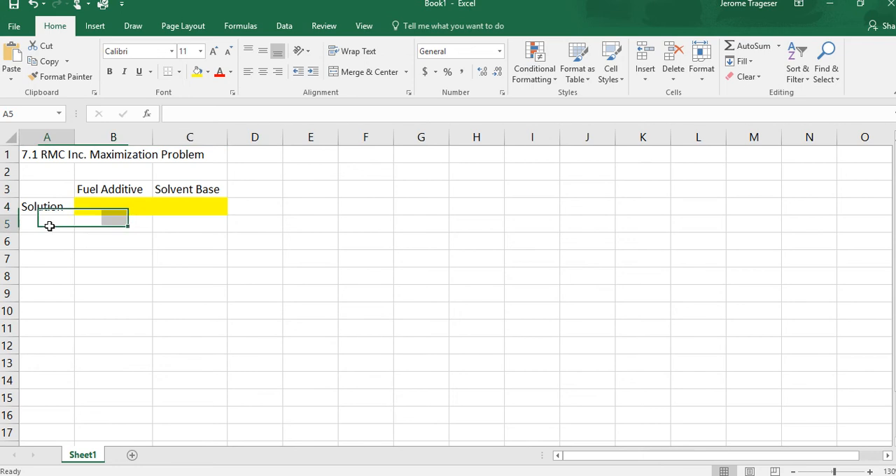
type("Profit")
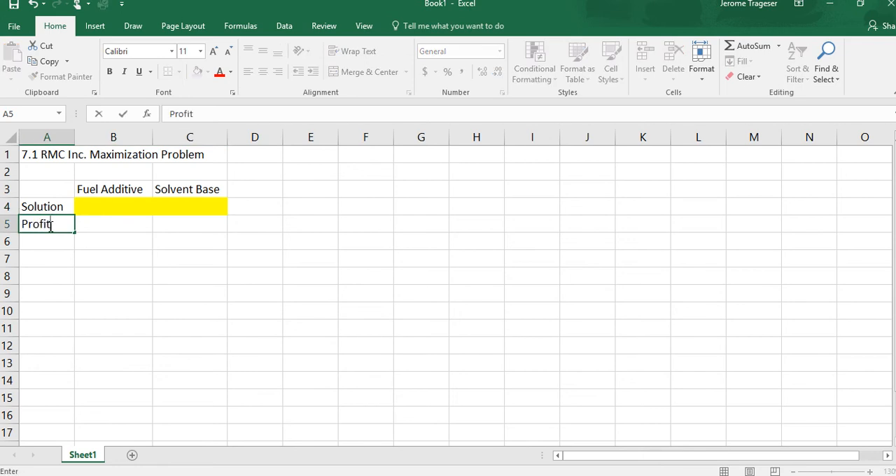
key("Tab")
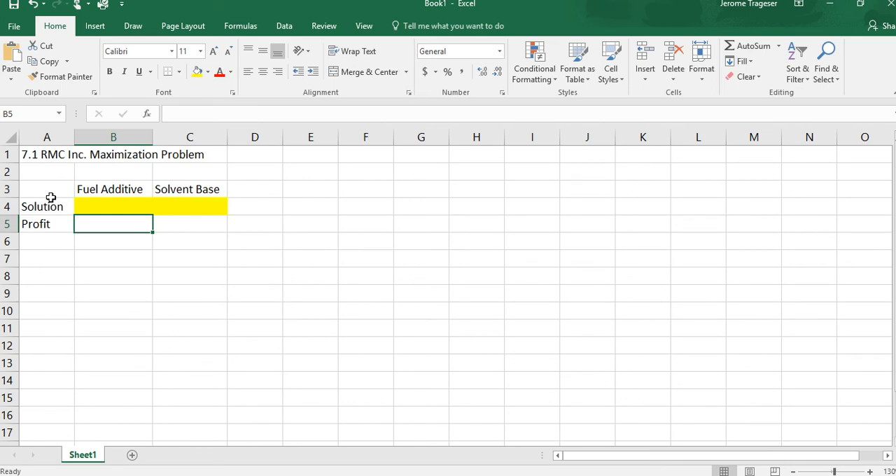
type("40")
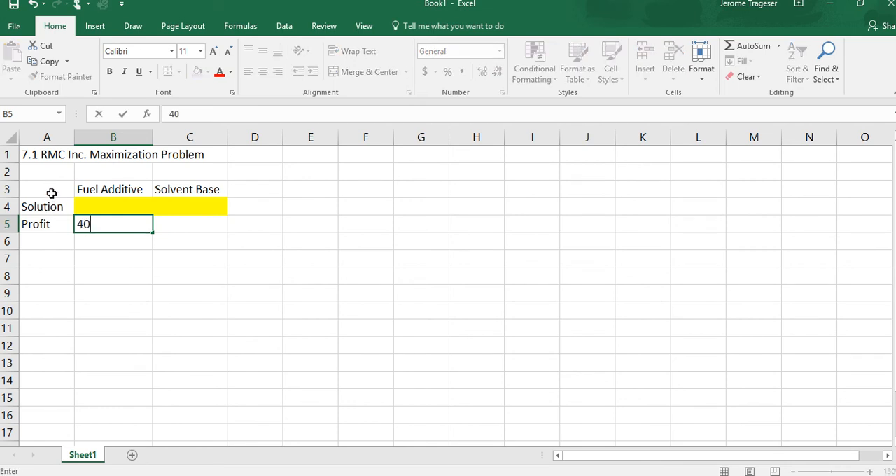
key("Tab")
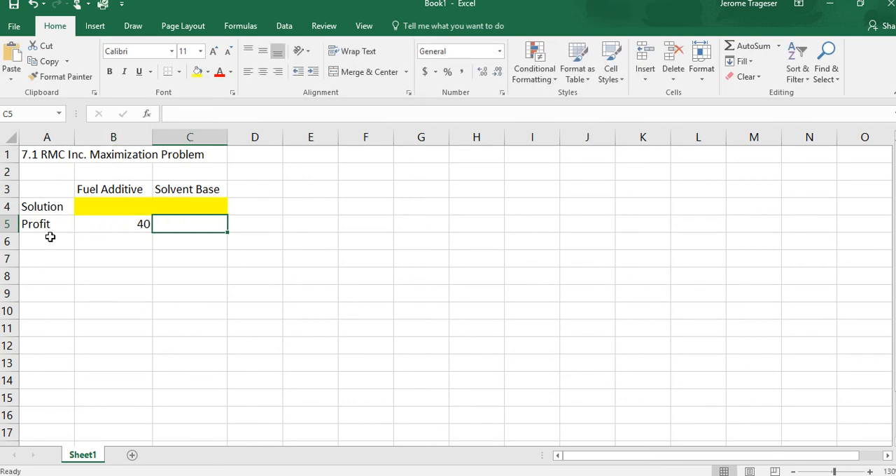
type("30")
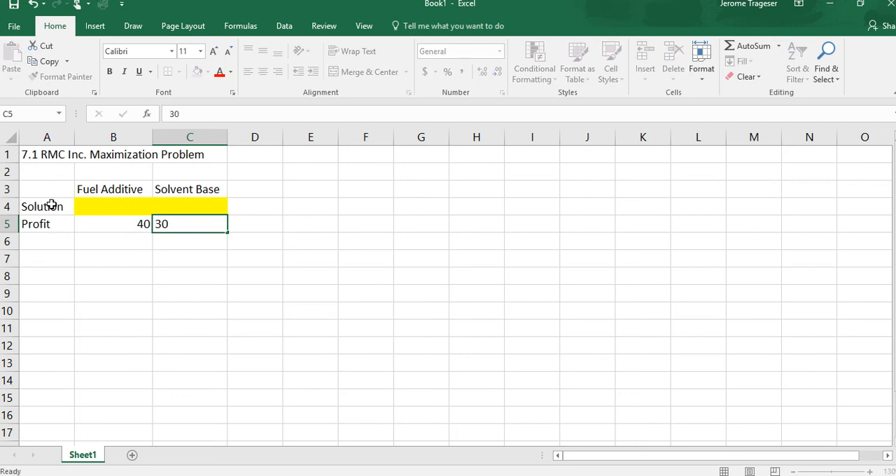
key("Return")
Center the two profit values in B5 and C5 horizontally
left_click(98, 224)
left_click(168, 224)
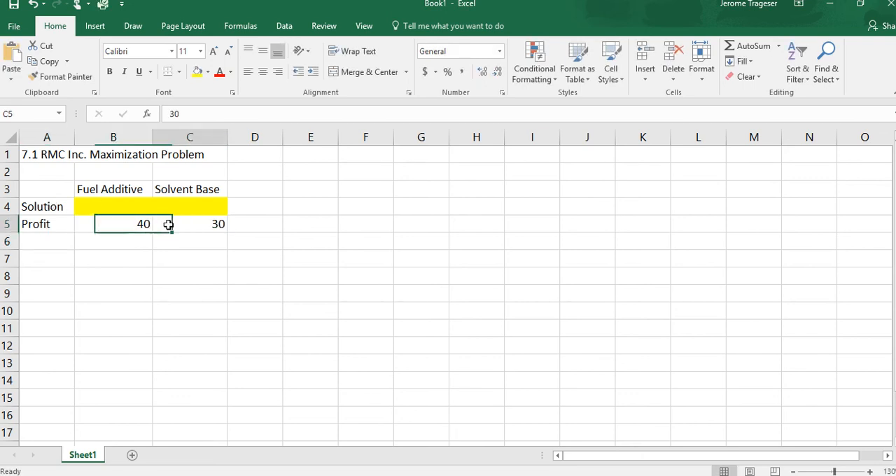
left_click(263, 71)
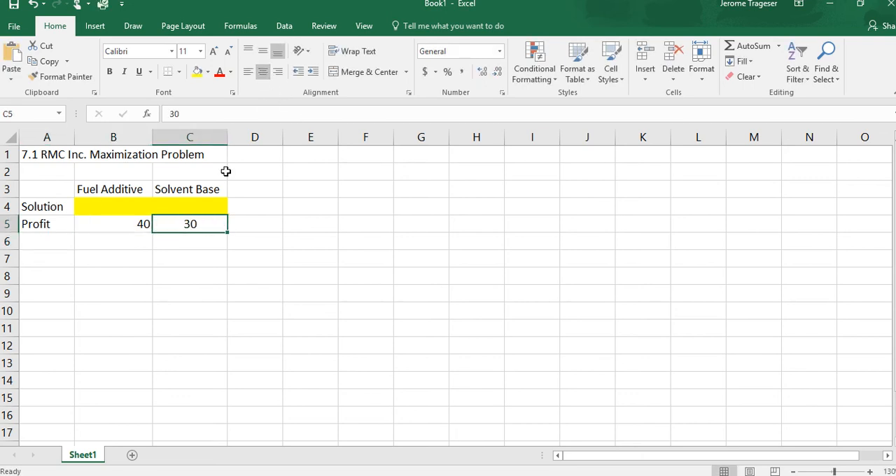
left_click(123, 223)
left_click(262, 71)
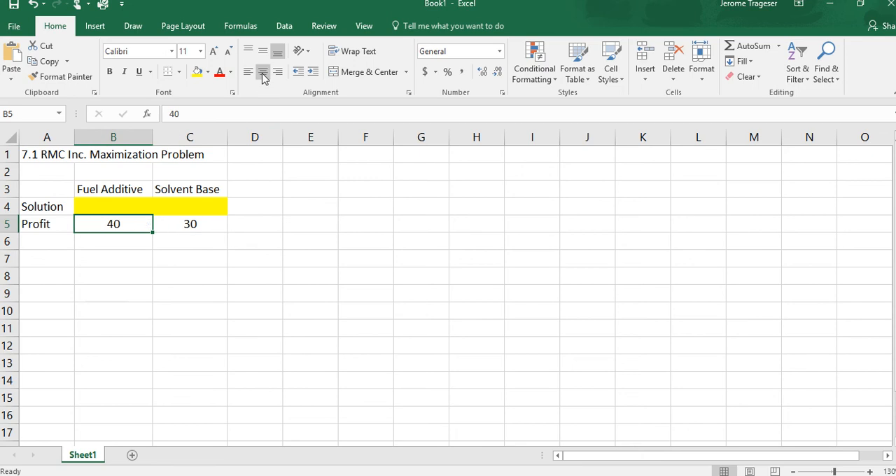
Fill cell D5, beside the profit values, with the standard light green color
left_click(264, 227)
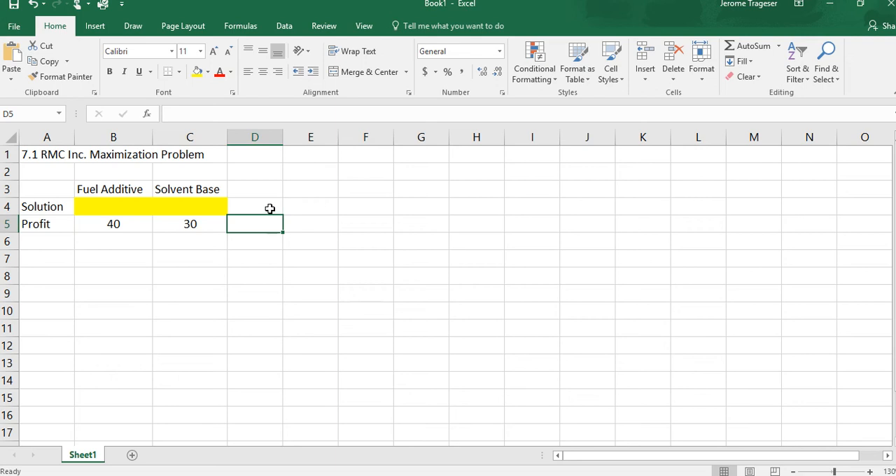
left_click(207, 73)
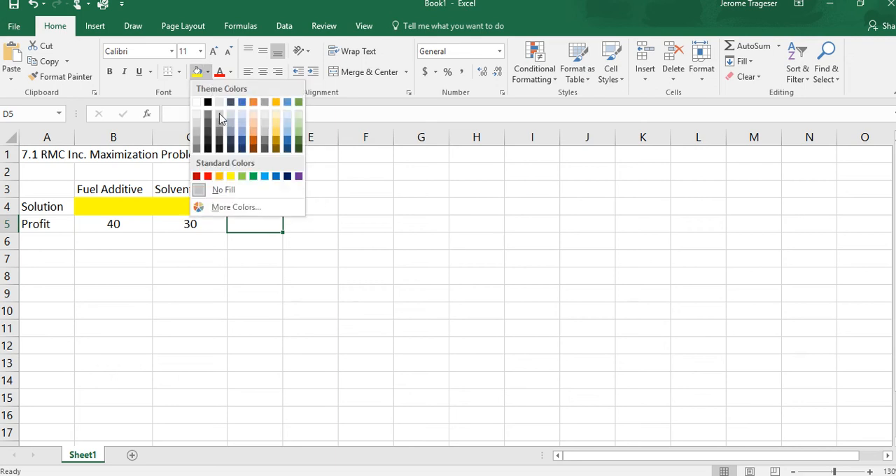
left_click(243, 176)
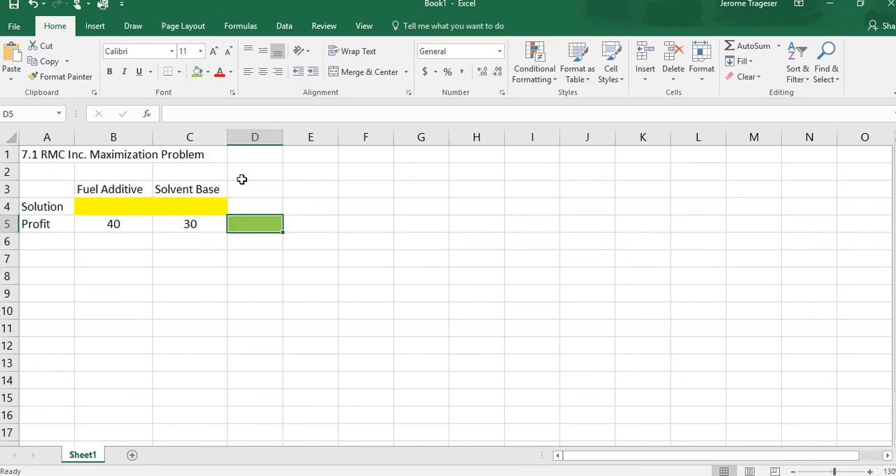
Enter the label Constraints in A6 and widen column A so the label fits
left_click(40, 242)
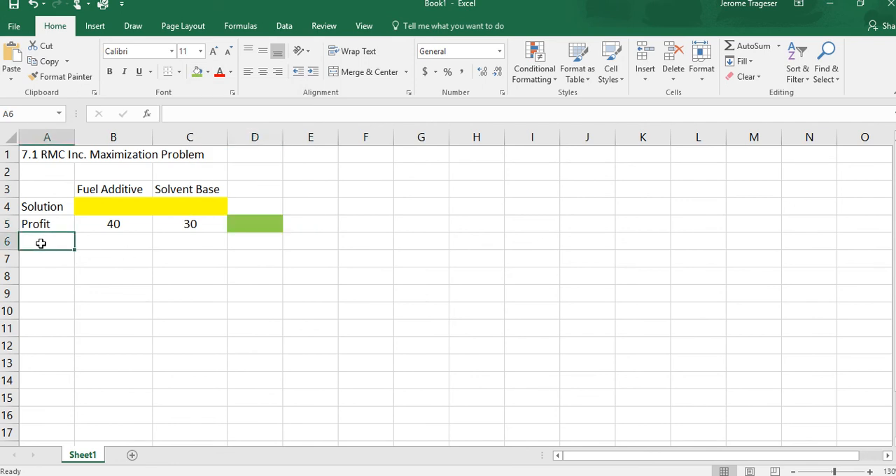
type("C")
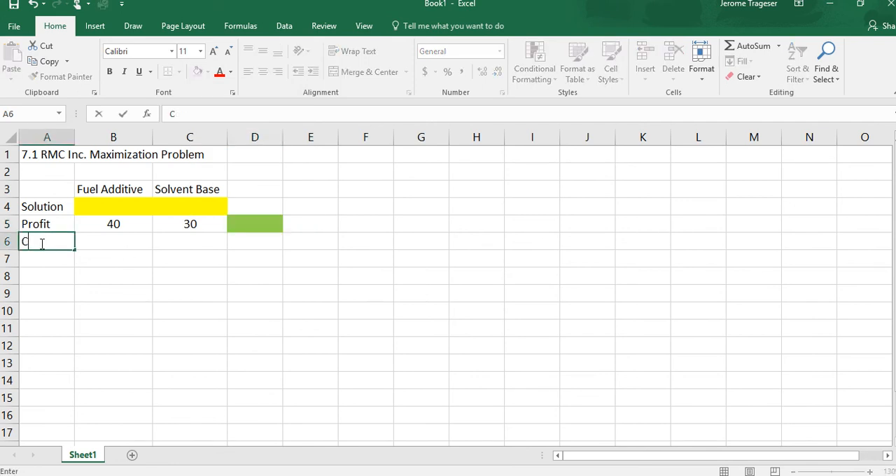
type("onstraints")
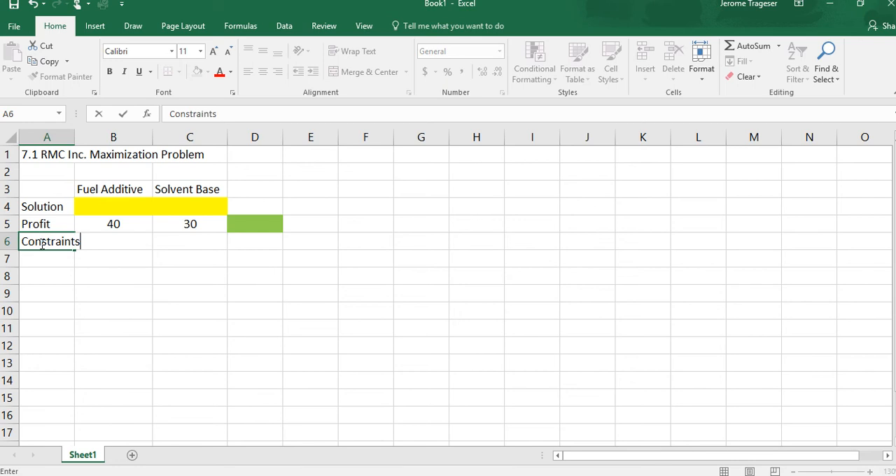
key("Return")
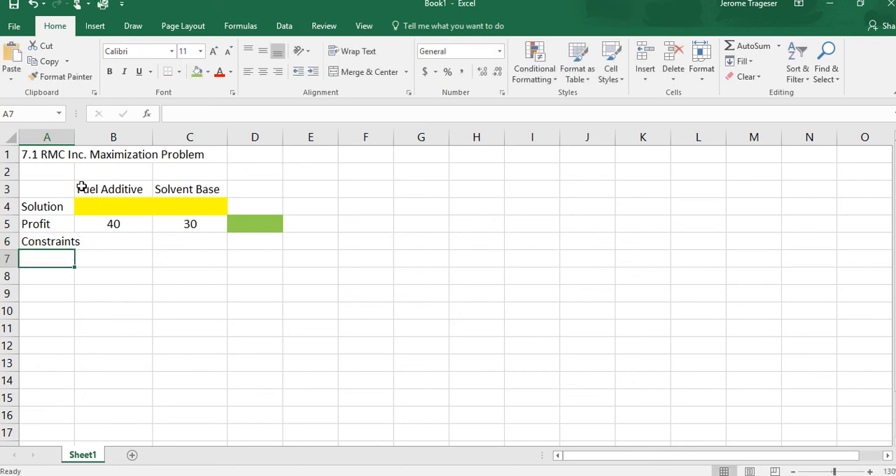
double_click(75, 138)
left_click_drag(214, 142, 95, 145)
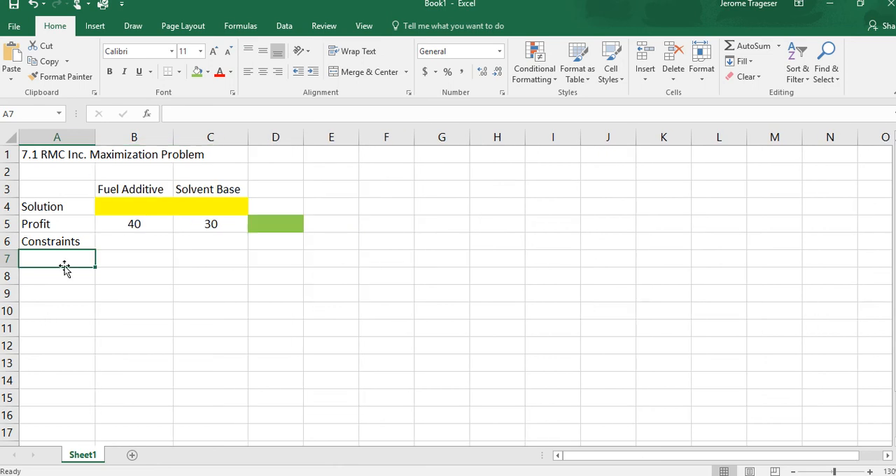
Enter the constraint labels Material 1, Material 2 and Material 3 in A7 through A9
type("Materi")
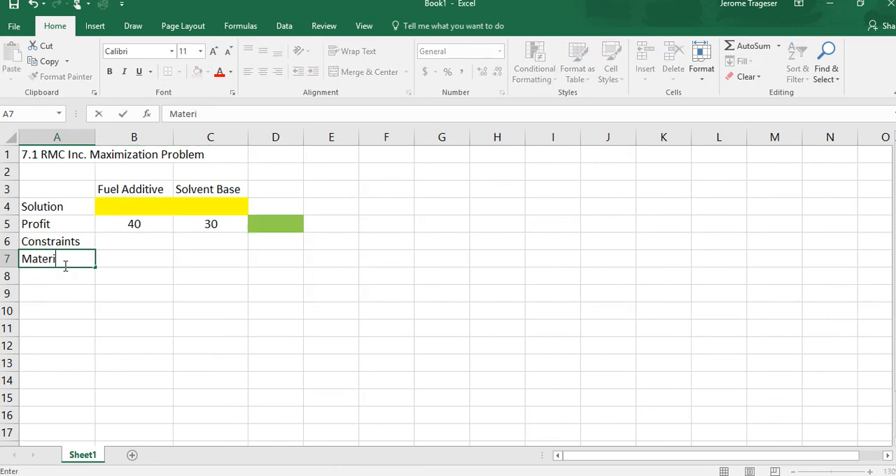
type("al 1")
key("Return")
type("Mate")
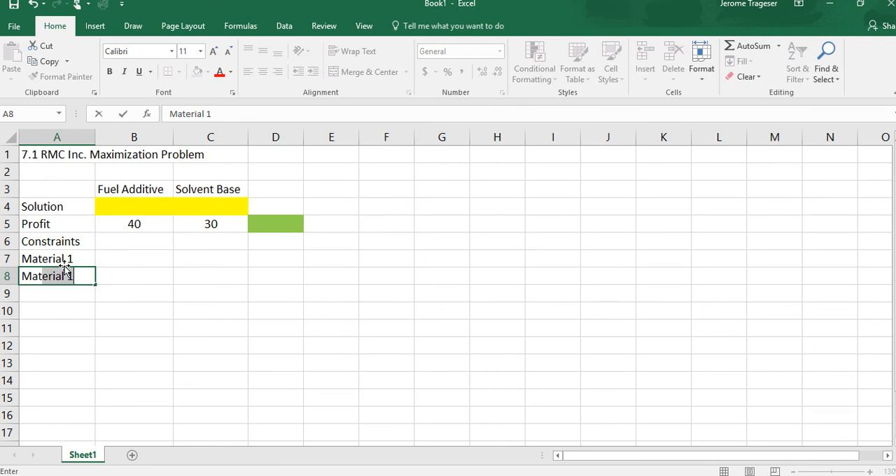
type("rial 2")
key("Return")
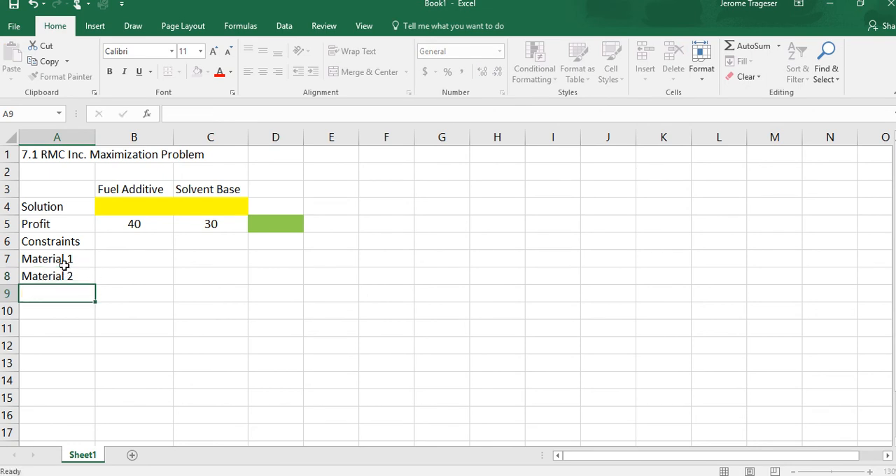
type("Material")
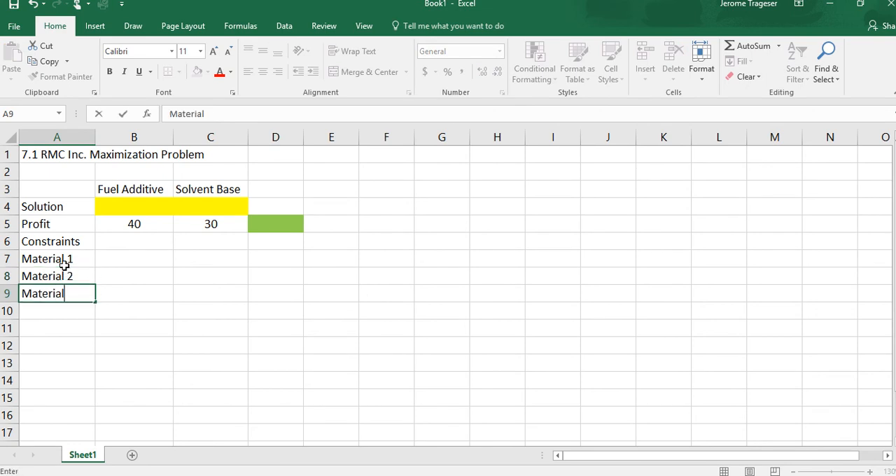
type(" 3")
key("Tab")
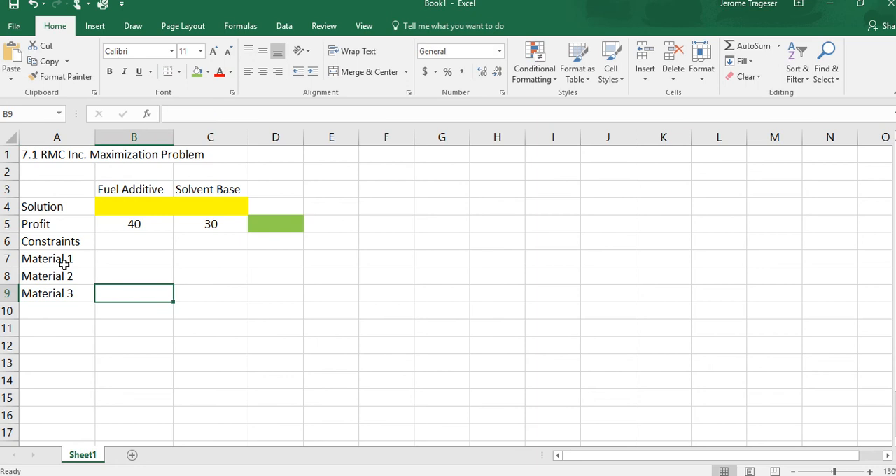
Enter the Material 1 coefficients: 0.4 for Fuel Additive in B7 and 0.5 for Solvent Base in C7
key("Up")
key("Up")
key("Up")
key("Down")
key("Up")
key("Down")
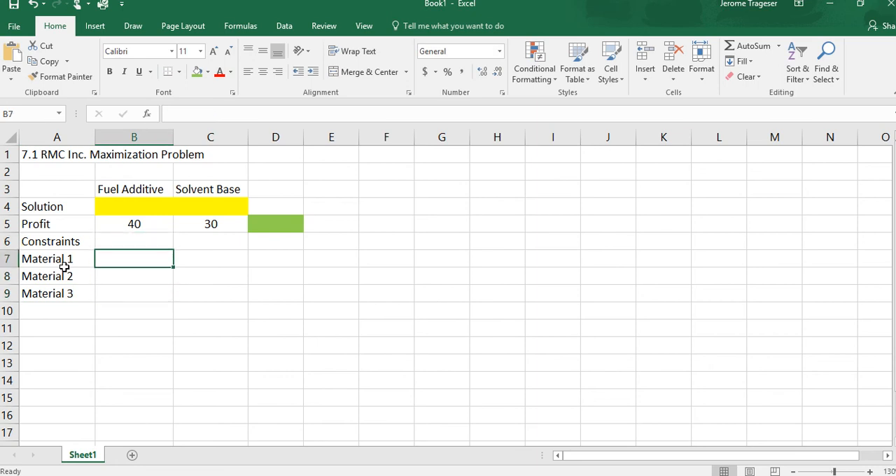
type("0.")
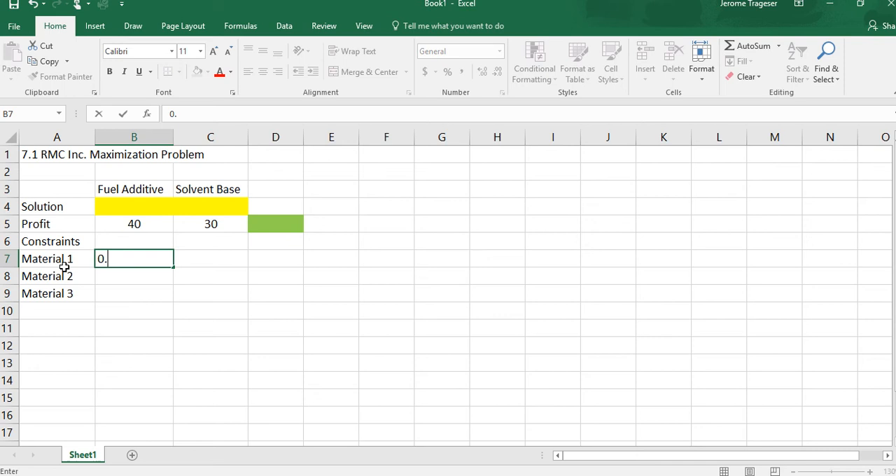
type("4")
key("Tab")
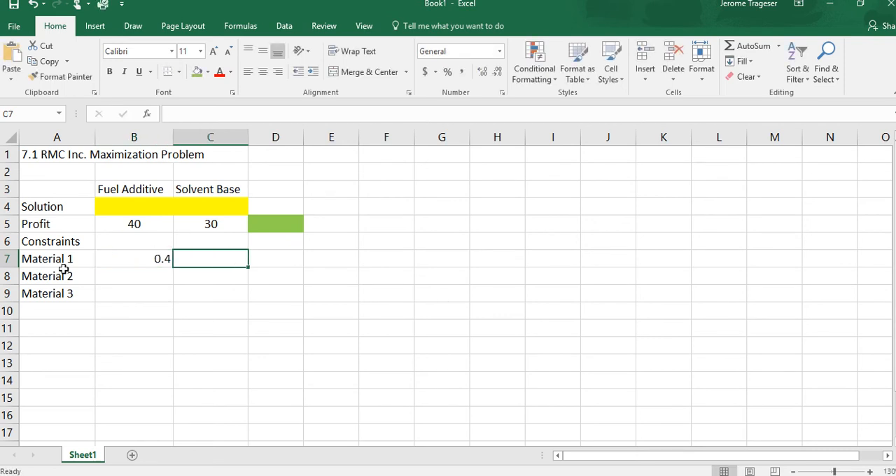
type("0.5")
key("Return")
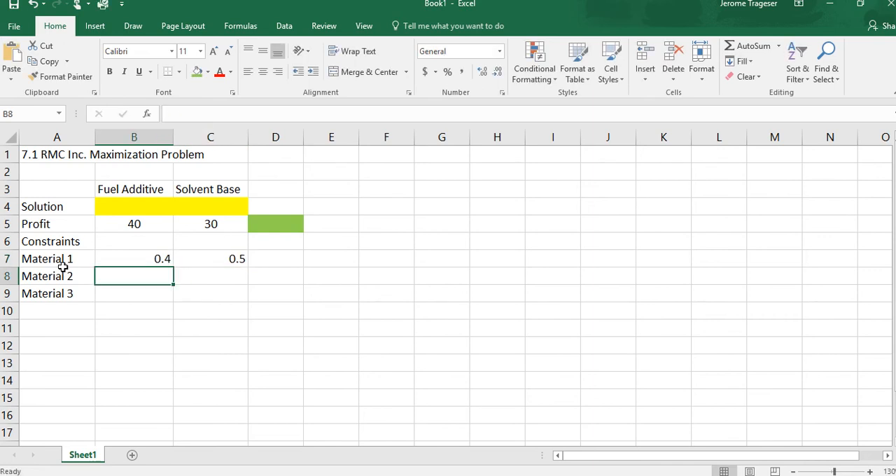
Enter 0.2 in C8 for Material 2, leaving B8 blank, and 0.6 and 0.3 in B9 and C9 for Material 3
key("Tab")
type("0.2")
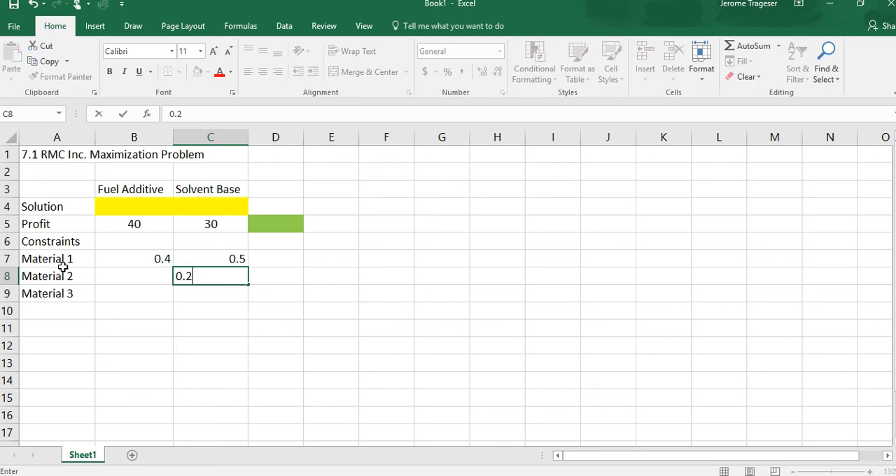
key("Return")
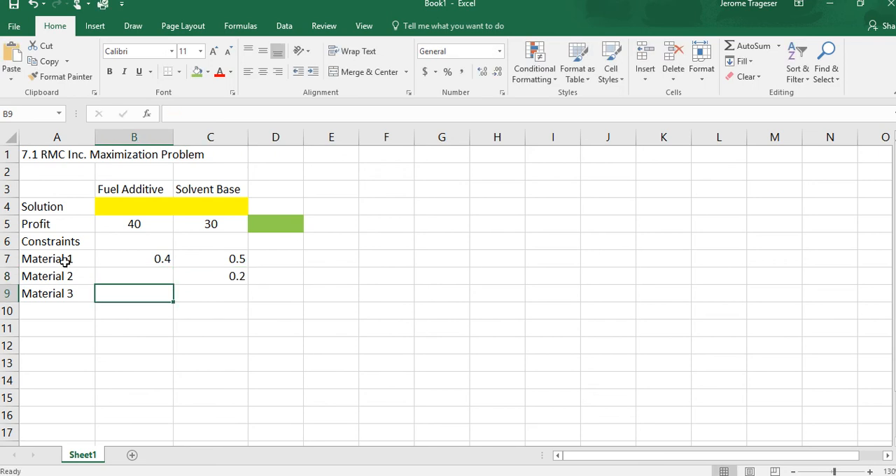
type("0.6")
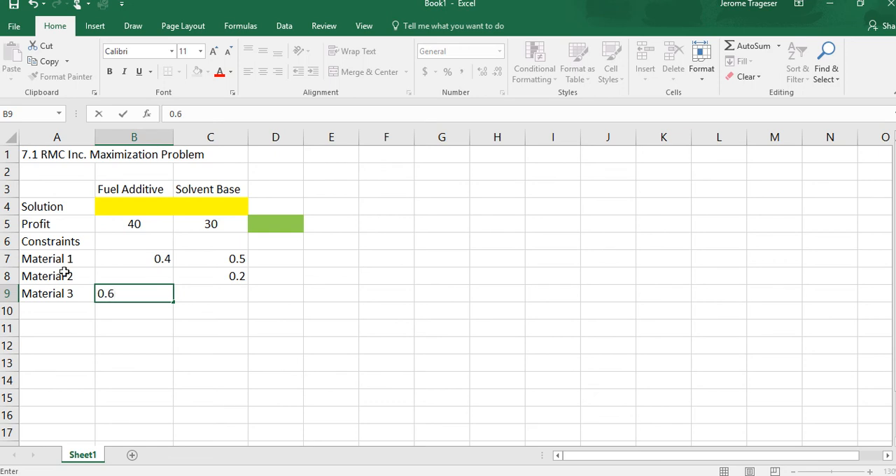
key("Tab")
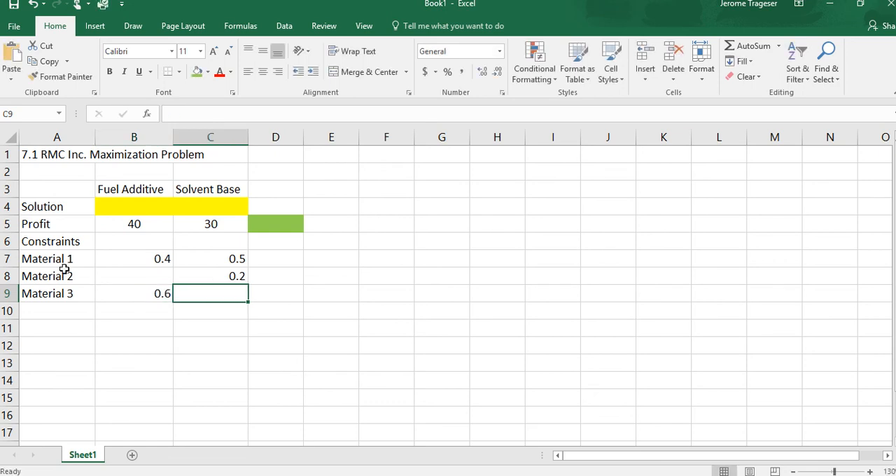
type("0.3")
key("Return")
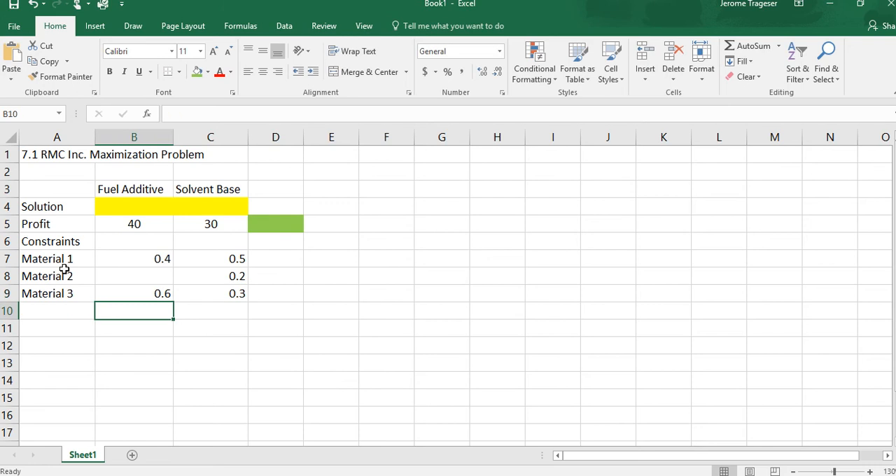
Center the material coefficients in B7 through C9 horizontally
left_click_drag(135, 257, 208, 294)
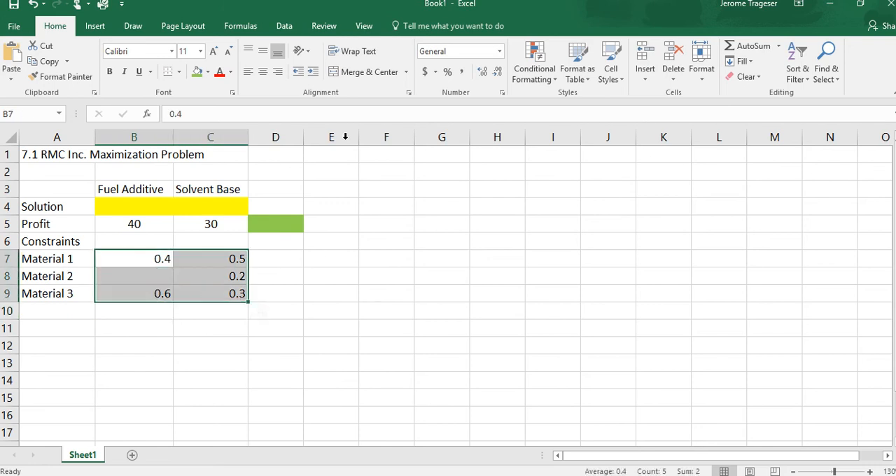
left_click(263, 74)
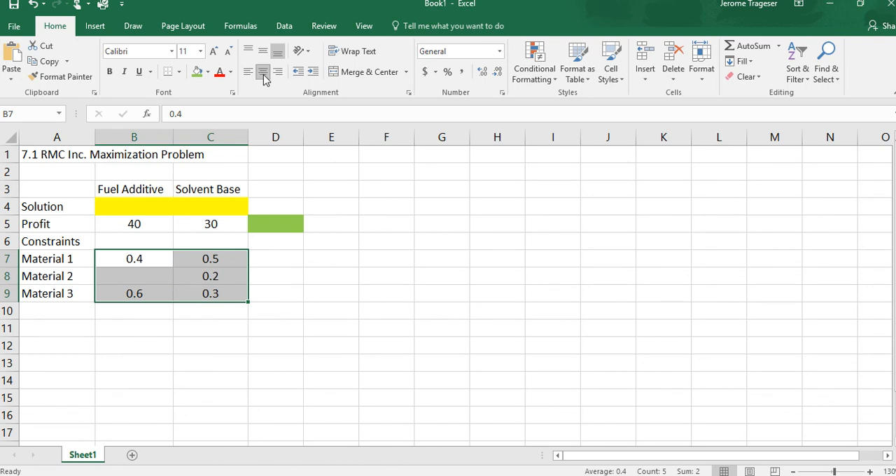
left_click(290, 259)
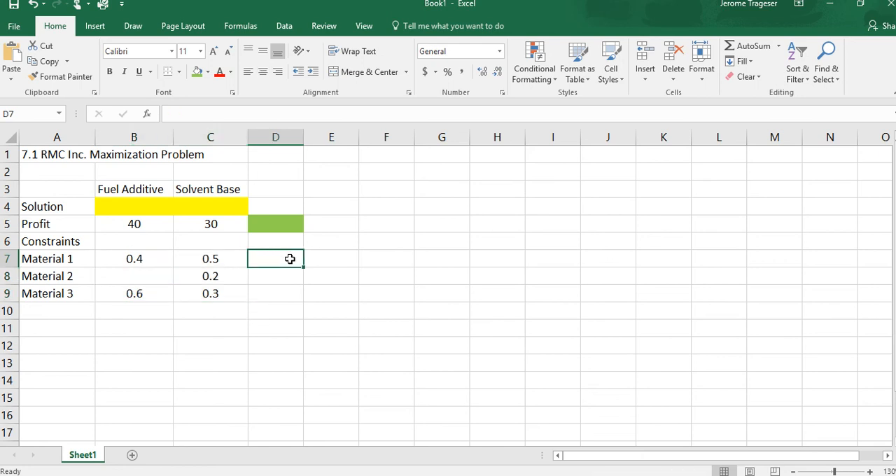
Enter the <= sign in E7 through E9 and narrow column E to about the width of the sign
left_click(318, 256)
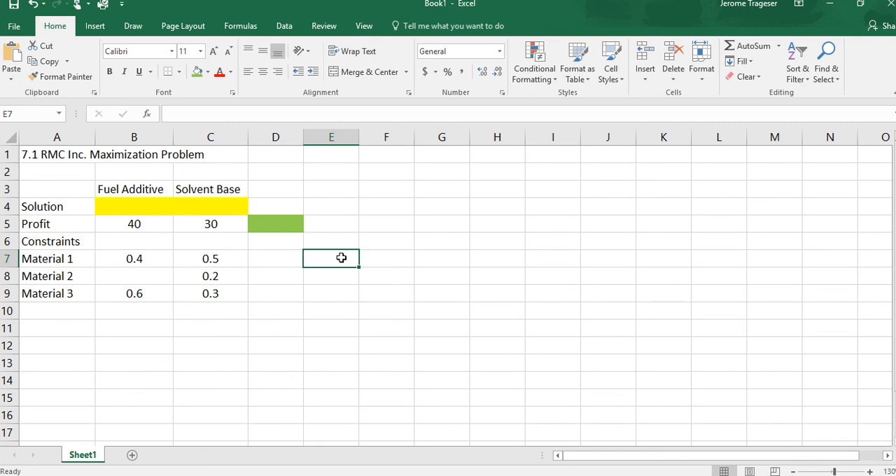
type("<")
type("=")
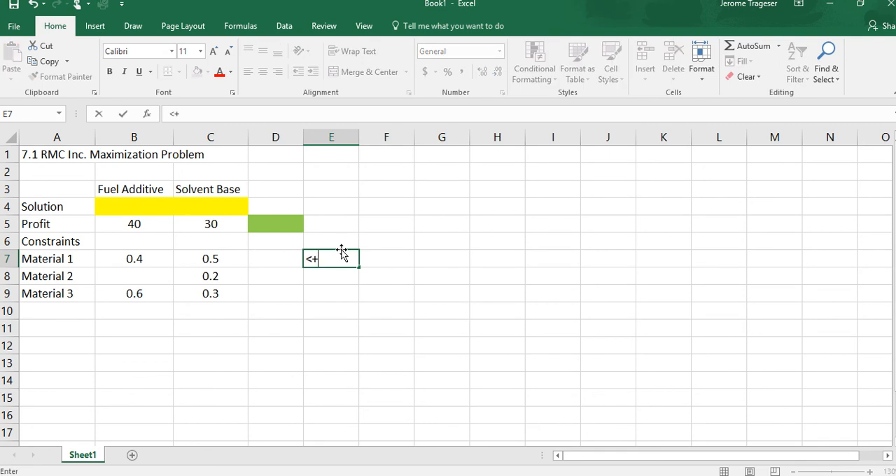
key("BackSpace")
type("=")
key("Return")
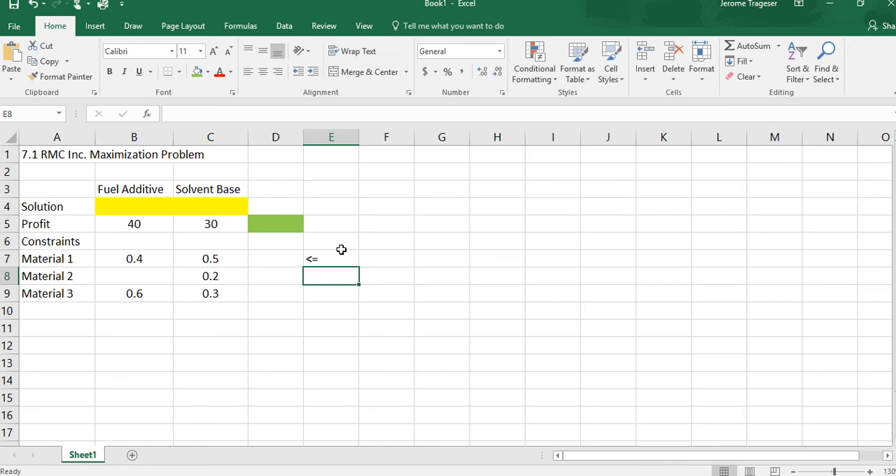
type("<=")
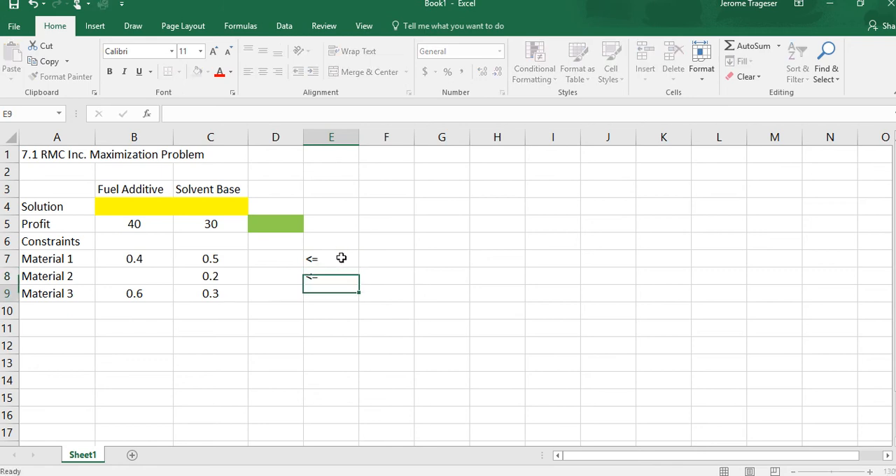
key("Return")
type("<=")
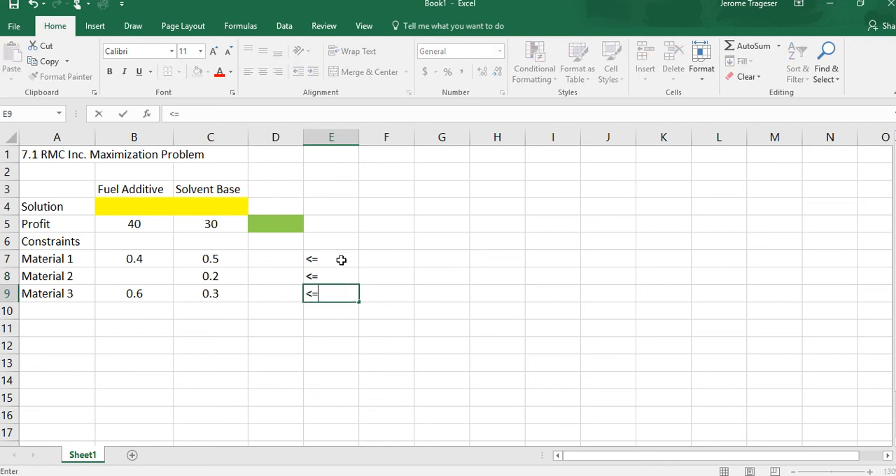
key("Return")
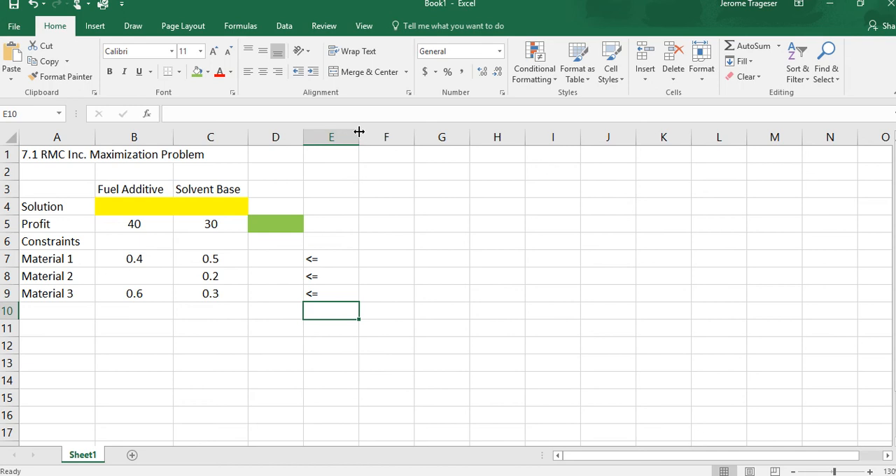
left_click_drag(357, 133, 327, 141)
left_click_drag(323, 141, 321, 142)
Enter the material limits 20, 5 and 21 in F7 through F9 and center them horizontally
left_click(356, 257)
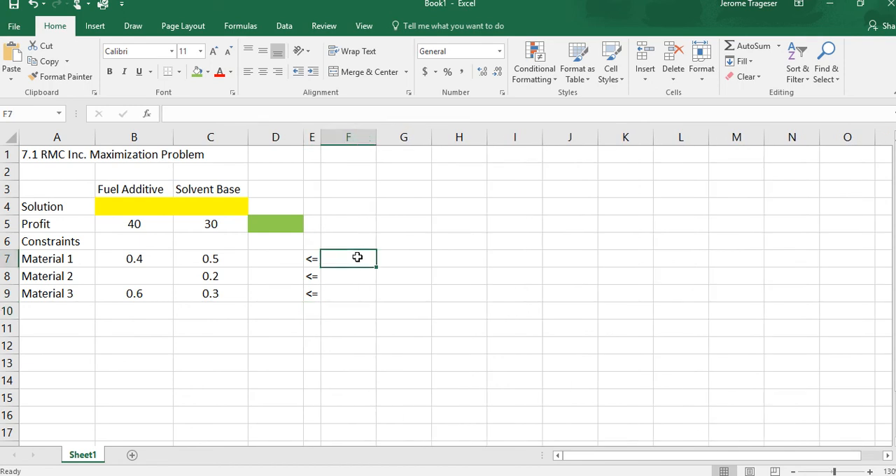
type("20")
key("Return")
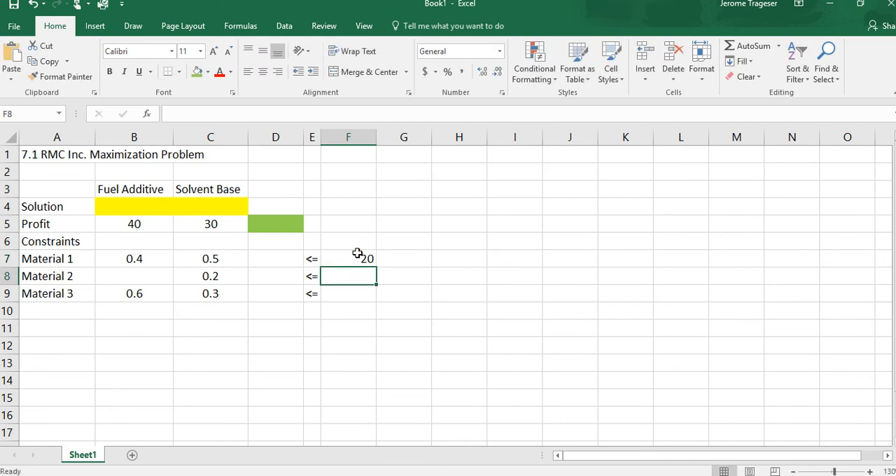
type("5")
key("Return")
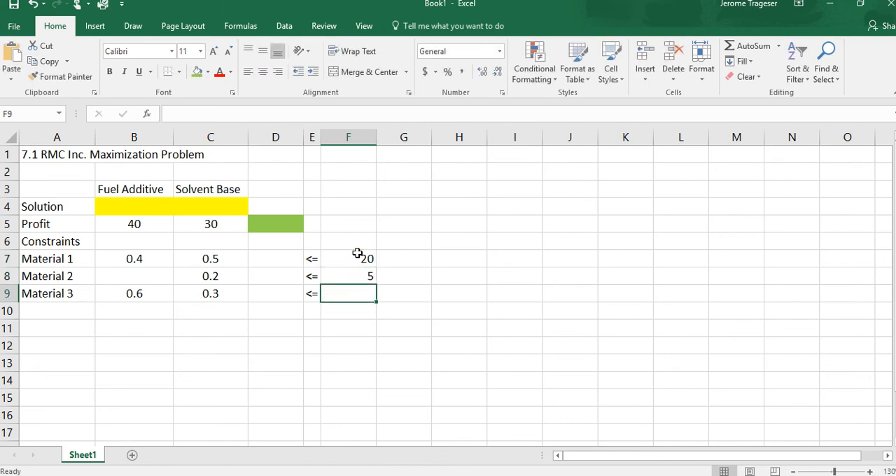
type("21")
key("Return")
left_click_drag(357, 253, 354, 287)
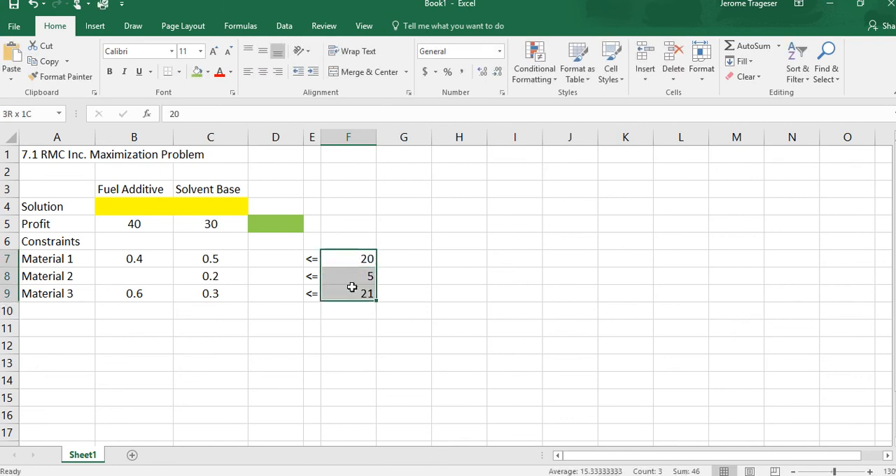
left_click(263, 73)
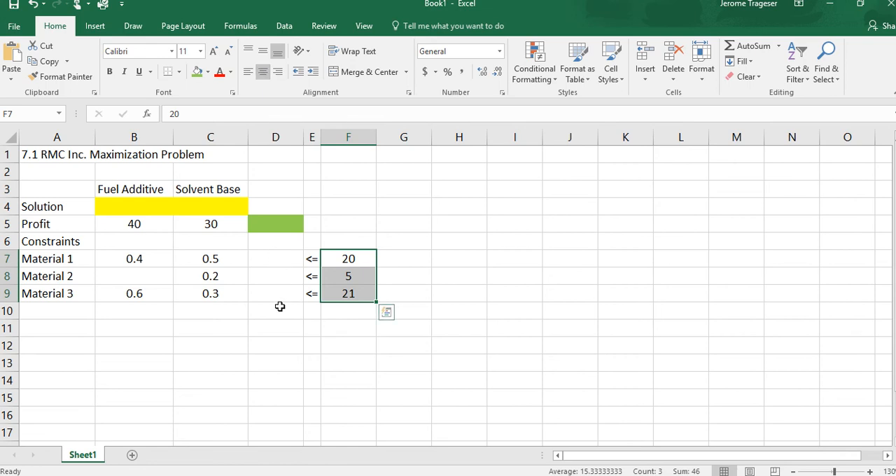
Fill cells D7 through D9, between the coefficients and the <= signs, with the standard light blue color
left_click_drag(267, 261, 266, 291)
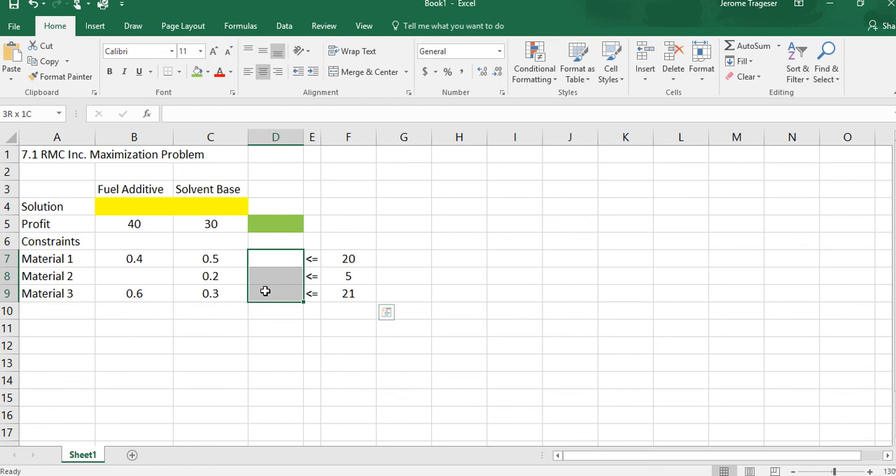
left_click(208, 72)
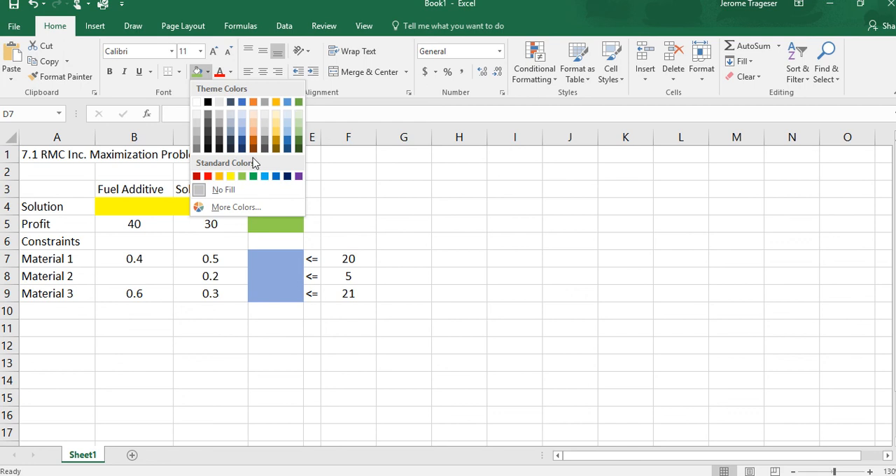
left_click(266, 176)
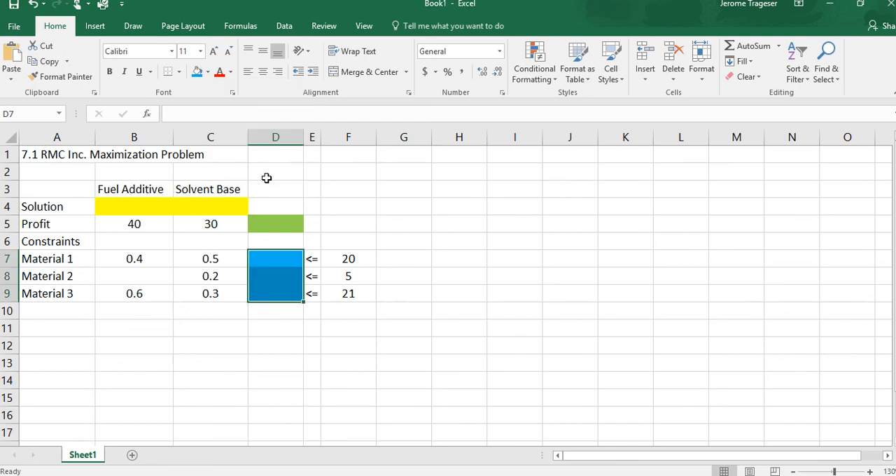
left_click(274, 314)
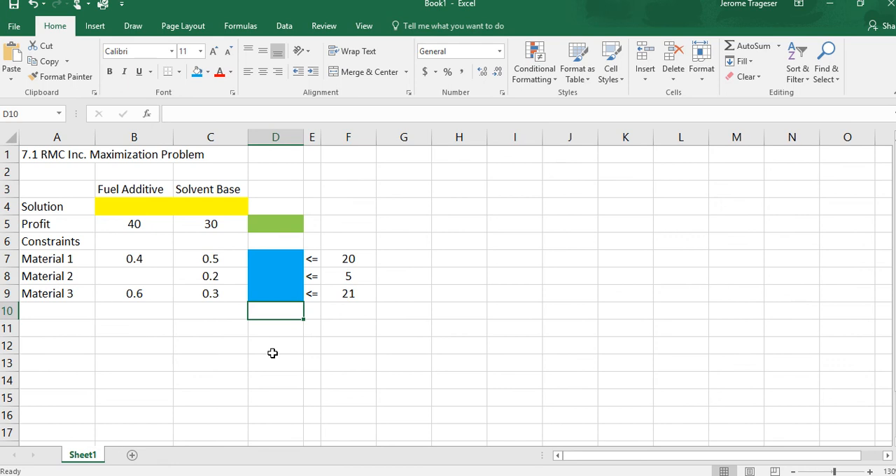
Start a SUMPRODUCT formula in the green profit cell D5 with the solution cells B4:C4 as the first array
left_click(263, 230)
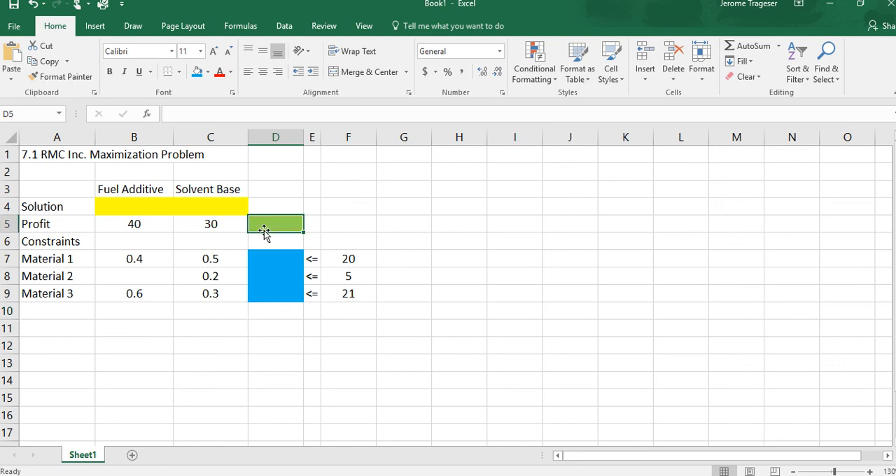
type("=sum")
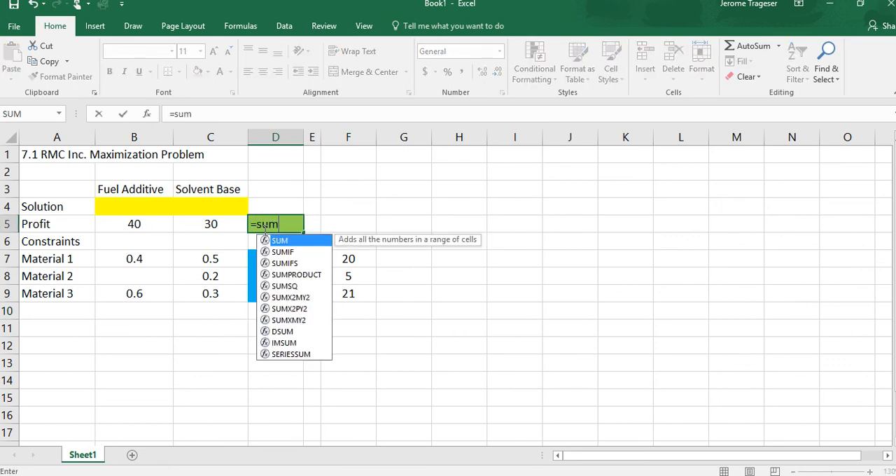
type("product")
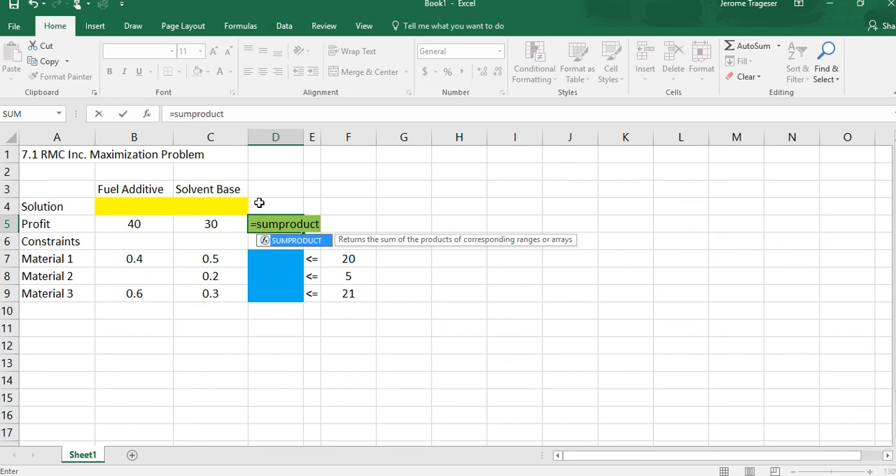
type("(")
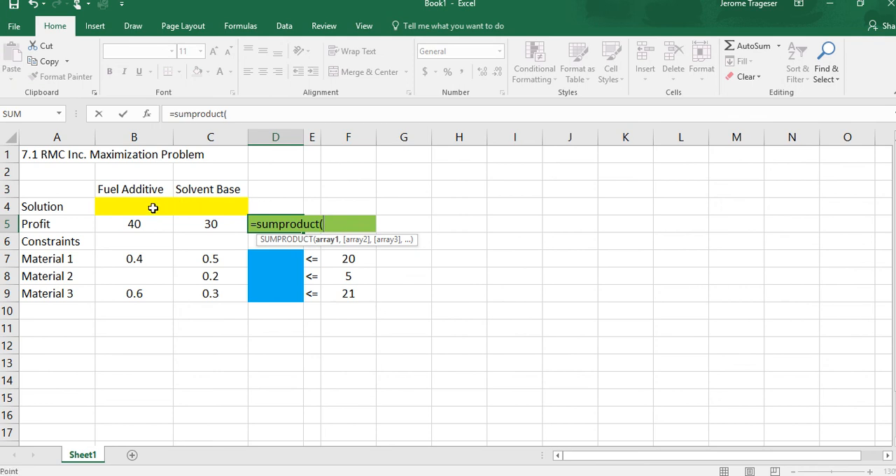
left_click_drag(153, 208, 186, 206)
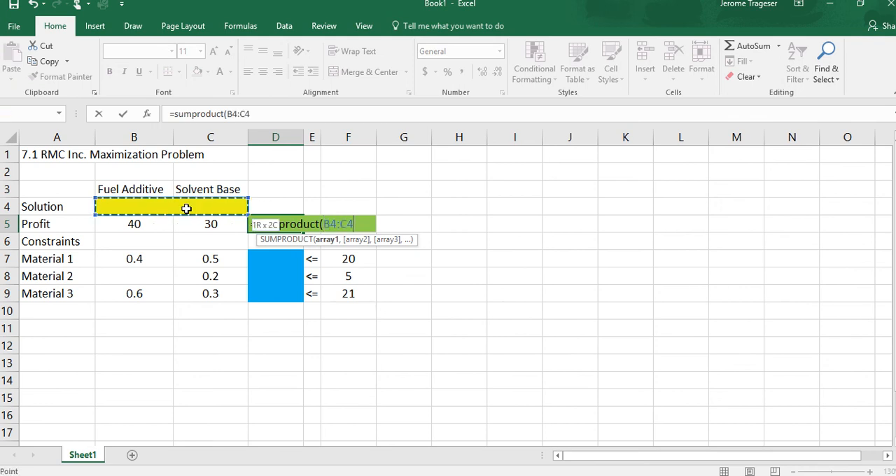
Make the solution range in the D5 formula absolute as $B$4:$C$4
left_click(323, 224)
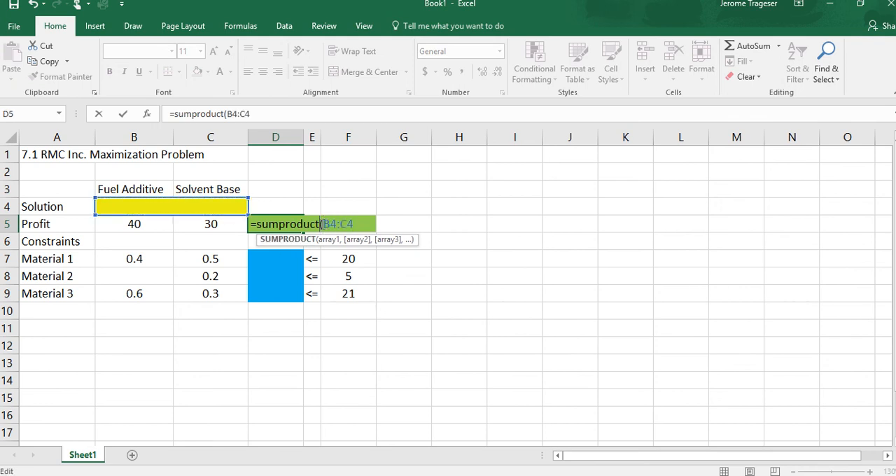
type("$")
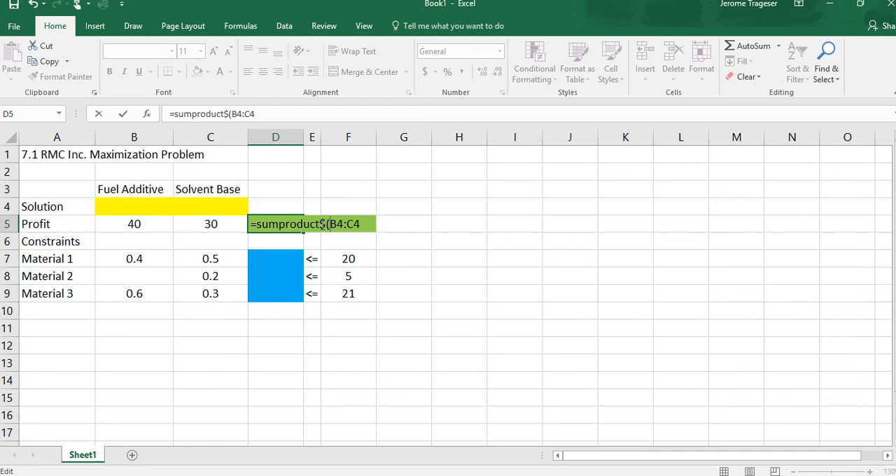
key("BackSpace")
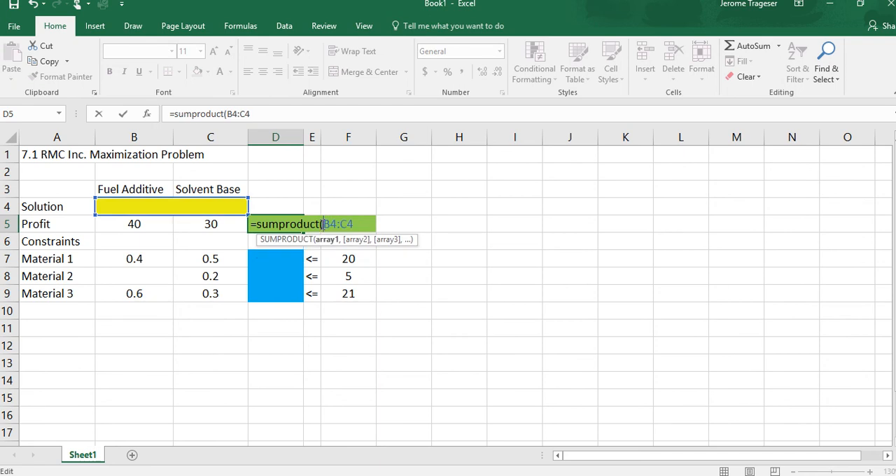
type("$")
key("Right")
type("$B")
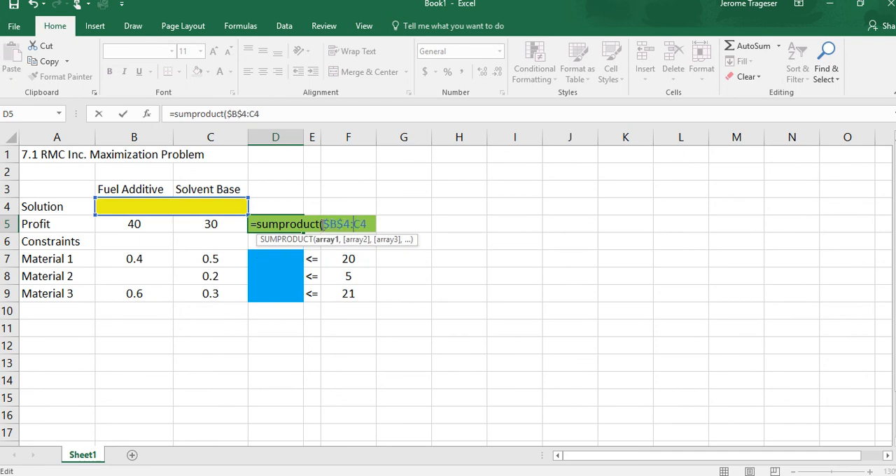
type("$")
key("Right")
type("$4")
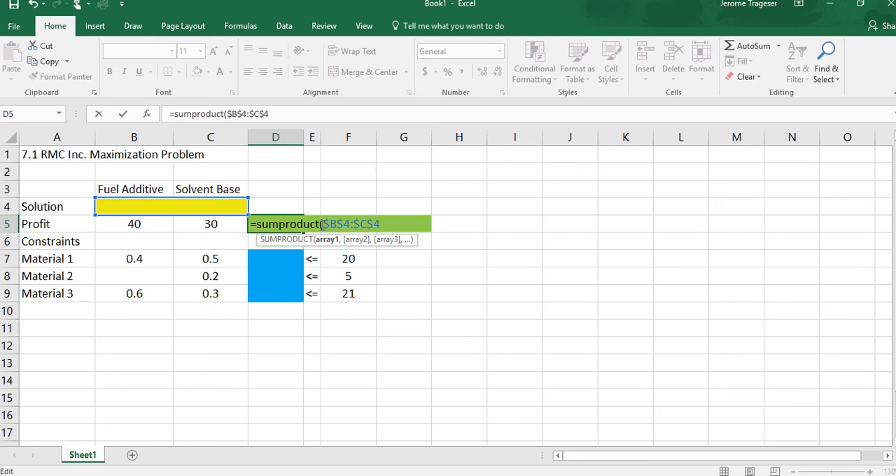
type(",")
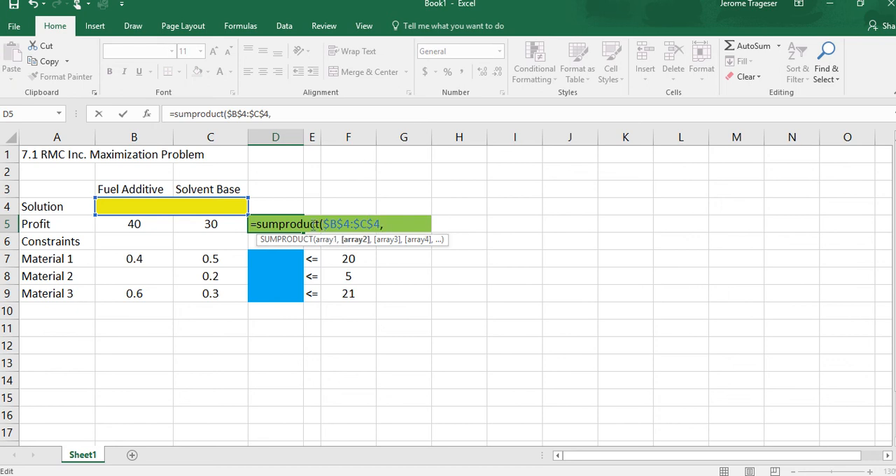
Complete the D5 formula with the profit coefficients B5:C5 as the second array and enter it
left_click_drag(128, 224, 204, 223)
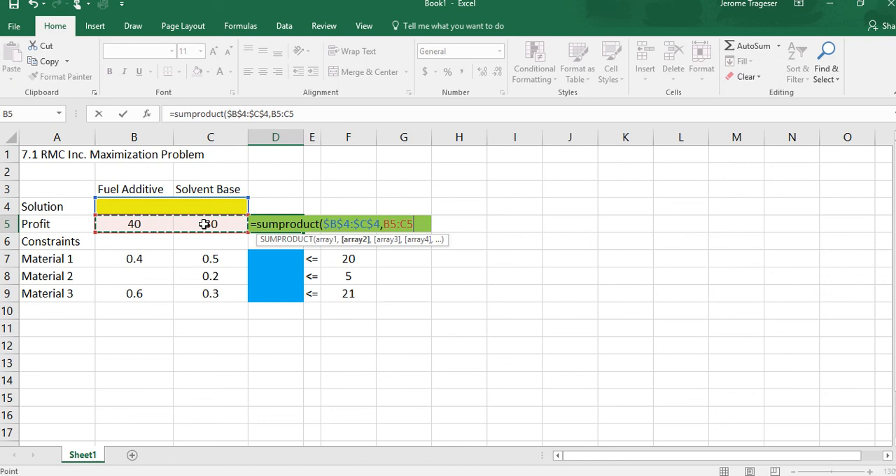
type(")")
key("Return")
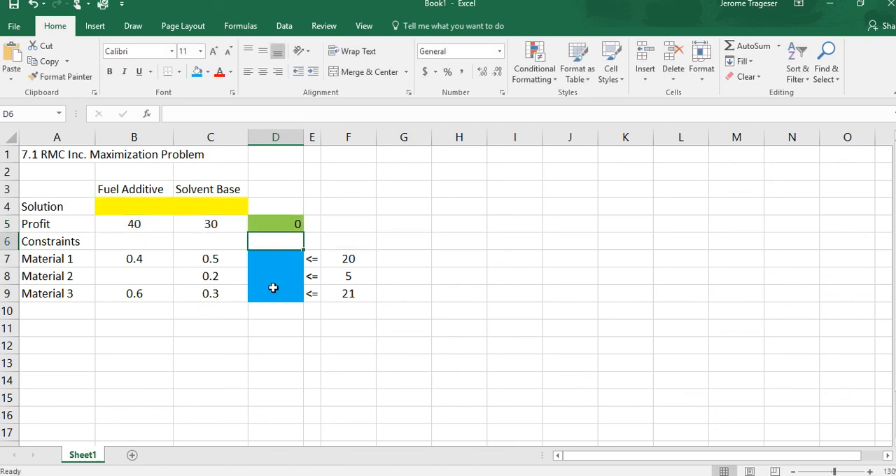
Start a SUMPRODUCT formula in D7 for Material 1 with the solution cells B4:C4 as the first array
left_click(278, 259)
type("=")
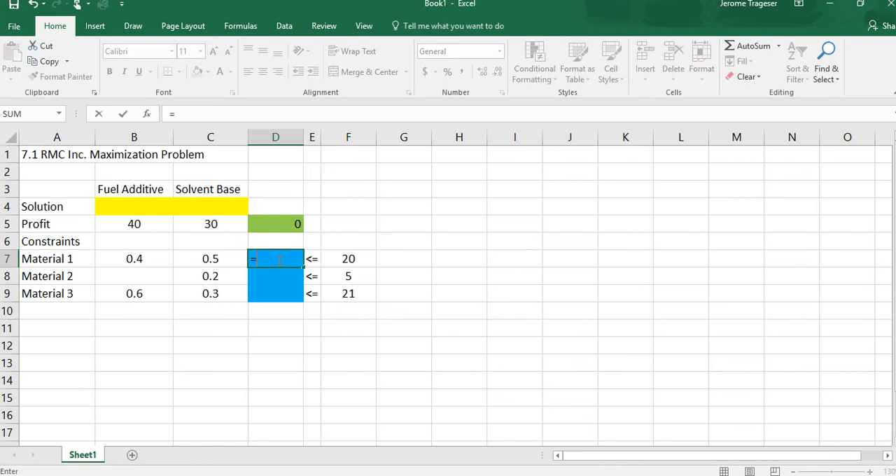
type("sumprodu")
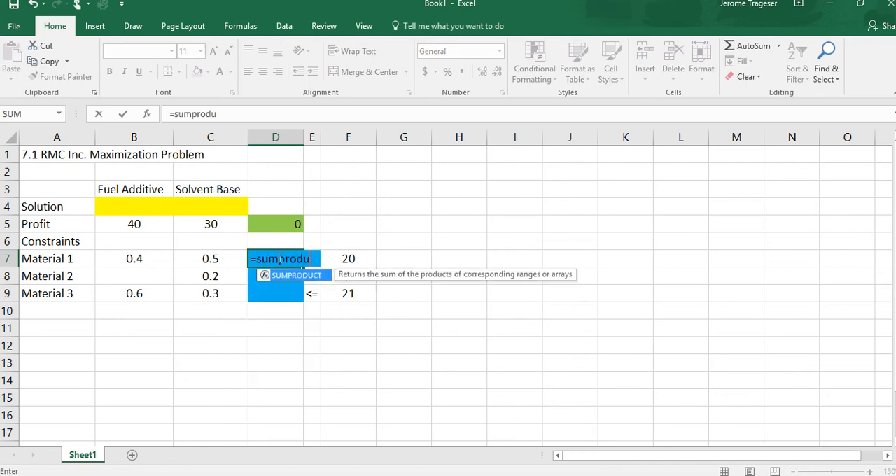
type("ct(")
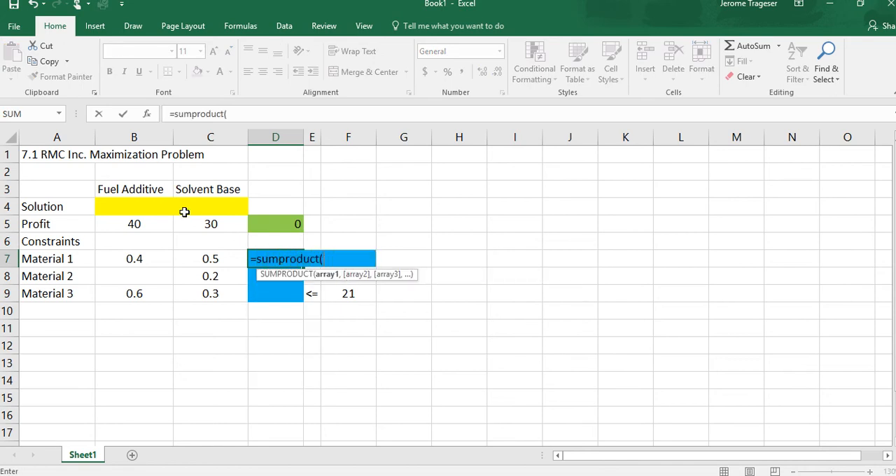
left_click_drag(136, 203, 199, 209)
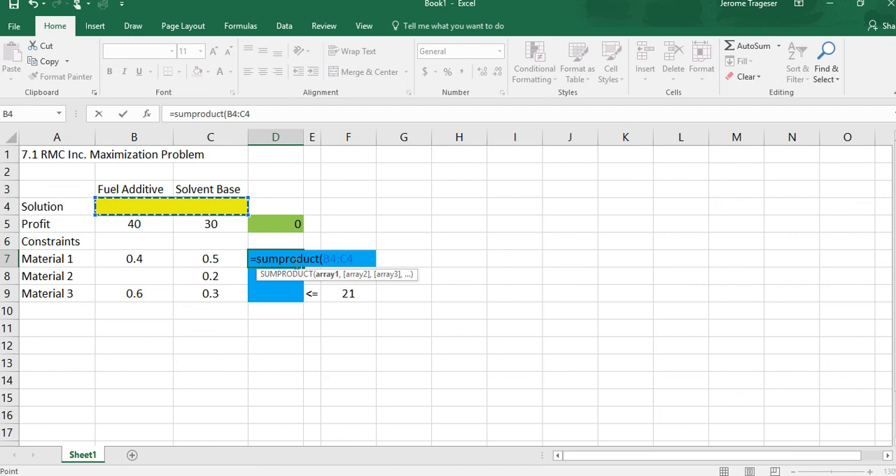
Make the solution range in the D7 formula absolute as $B$4:$C$4
left_click(326, 258)
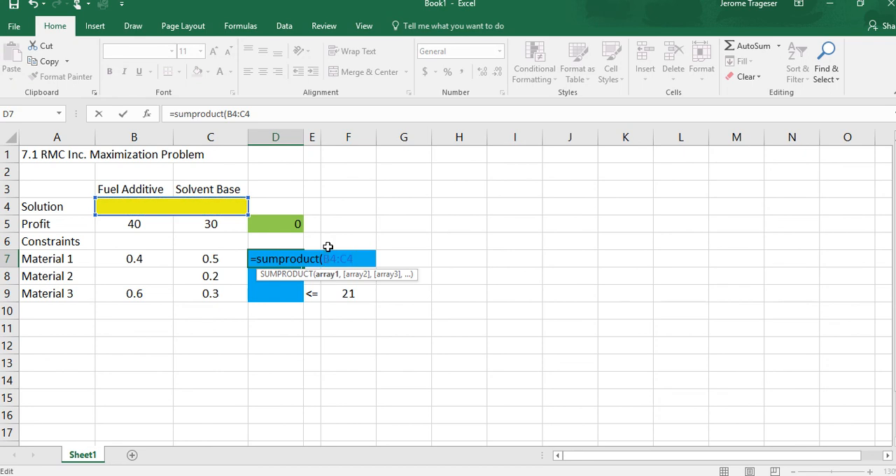
type("$")
key("Right")
type("$")
key("Right")
key("Right")
type("$")
key("Right")
type("$4,")
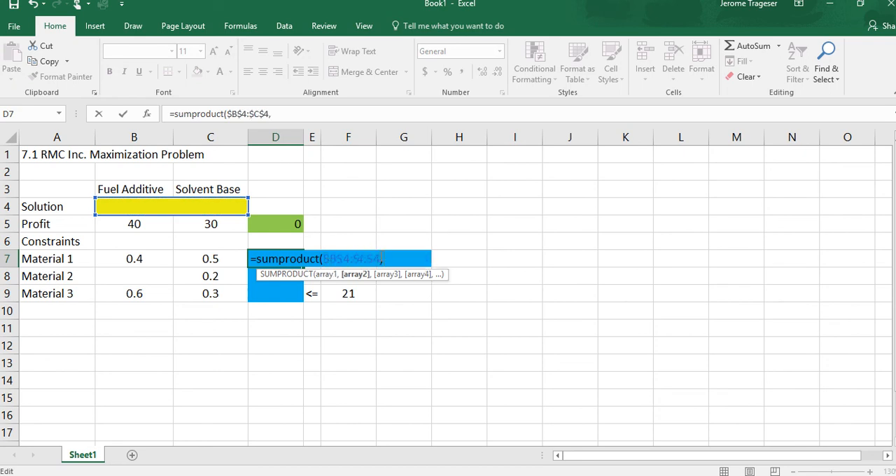
Complete the D7 formula with the coefficients B7:C7 as the second array and copy it down through D9
left_click_drag(136, 260, 198, 258)
type(")")
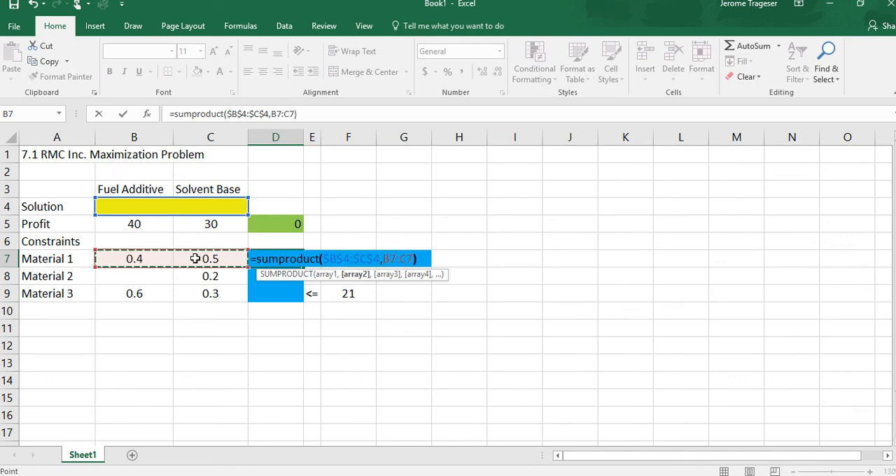
key("Return")
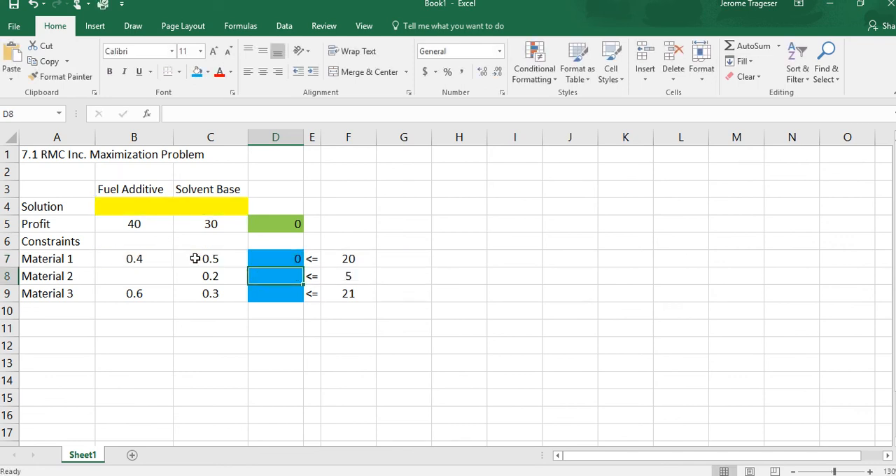
left_click(260, 259)
left_click_drag(302, 263, 301, 297)
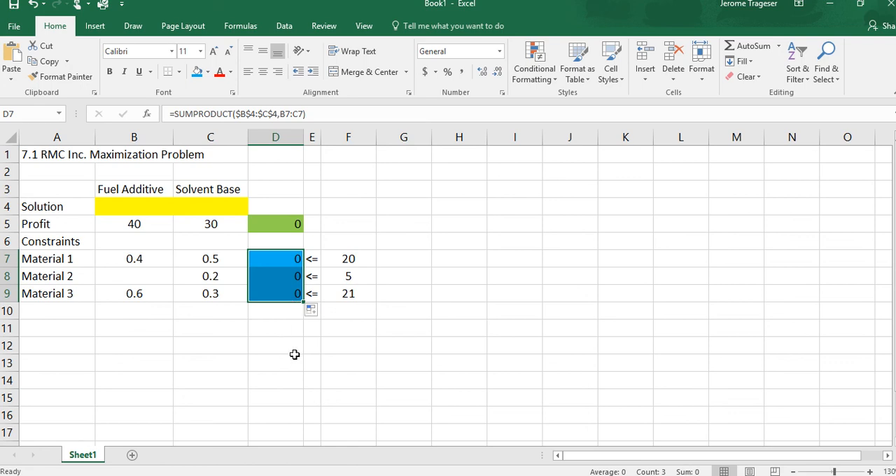
Search the commands for "solver" and check in the add-ins list whether the Solver Add-in is enabled
left_click(272, 225)
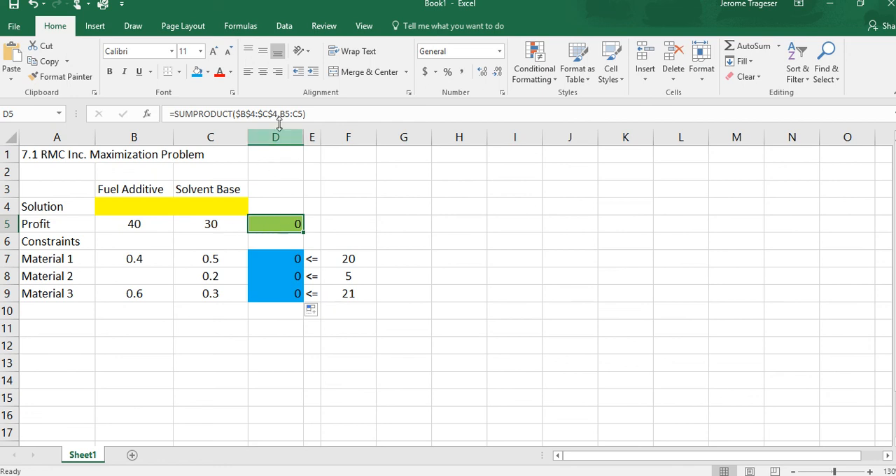
left_click(284, 27)
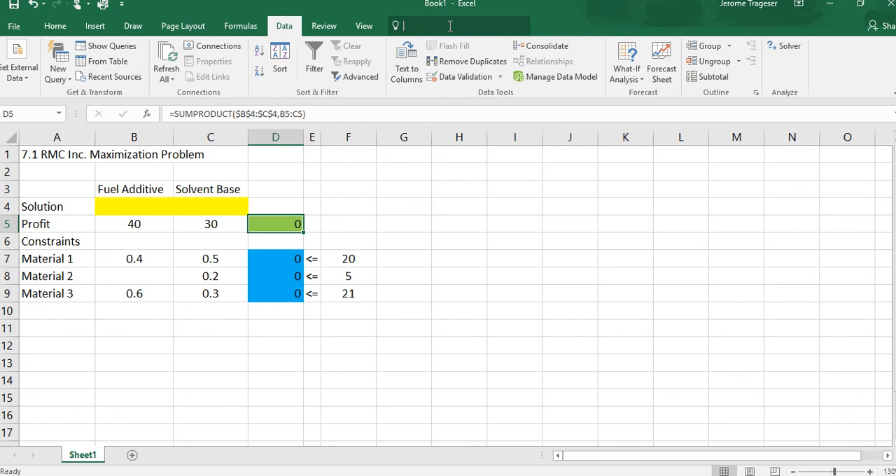
left_click(449, 26)
type("solver")
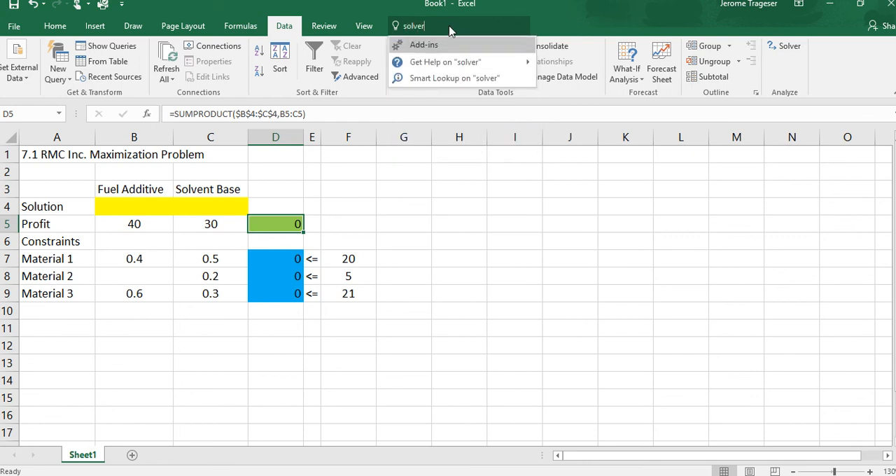
left_click(439, 46)
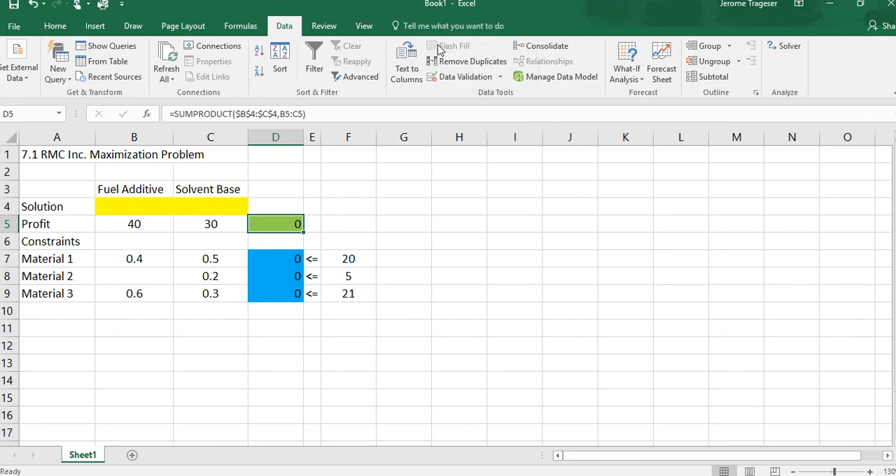
left_click(435, 163)
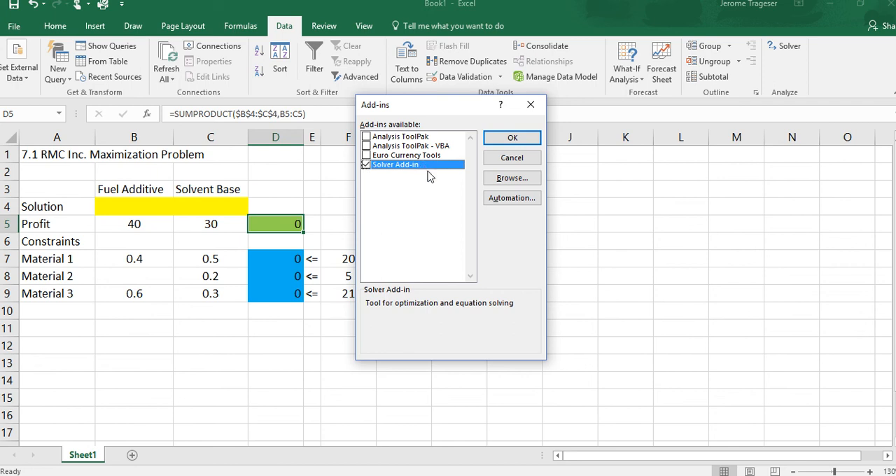
left_click(531, 106)
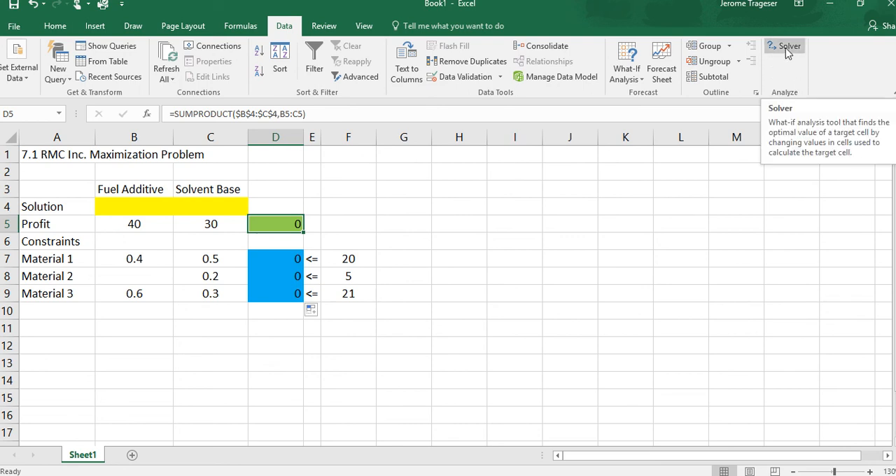
Open Solver and set its objective to profit cell $D$5 and its changing variable cells to $B$4:$C$4
left_click(787, 51)
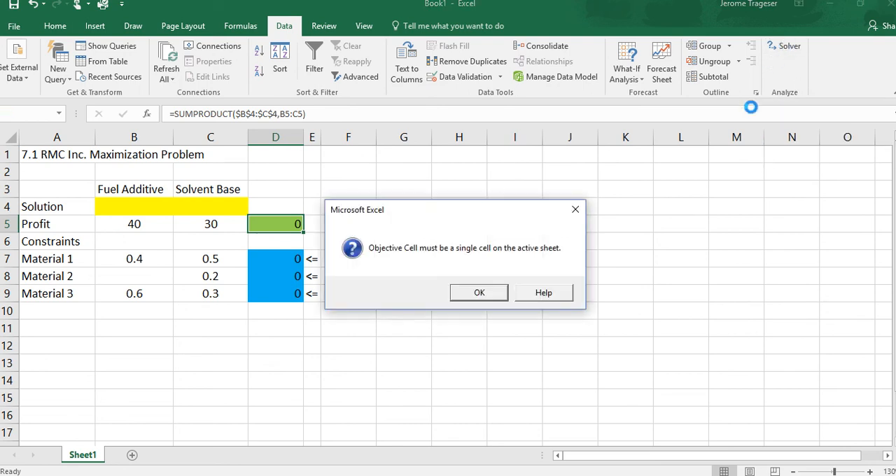
left_click(498, 297)
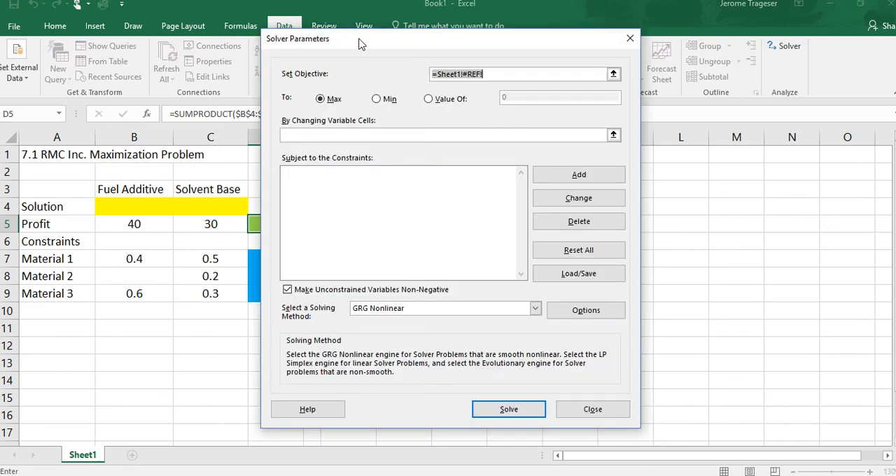
left_click_drag(358, 44, 476, 34)
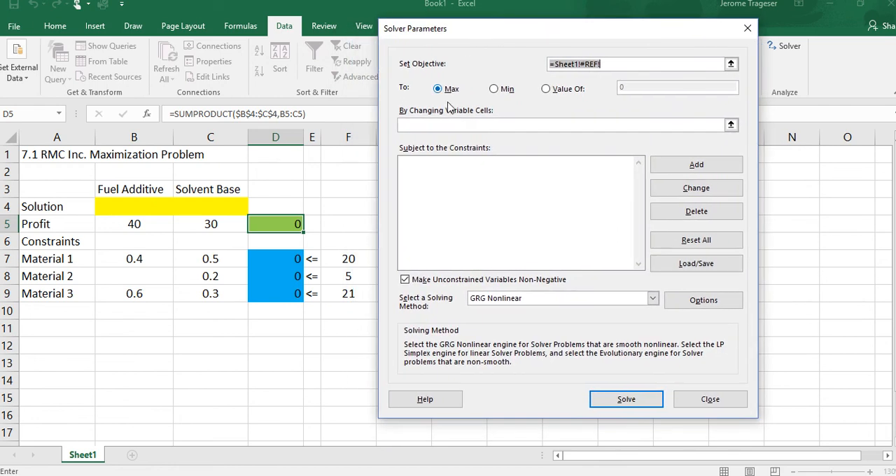
left_click_drag(616, 63, 514, 70)
type("=")
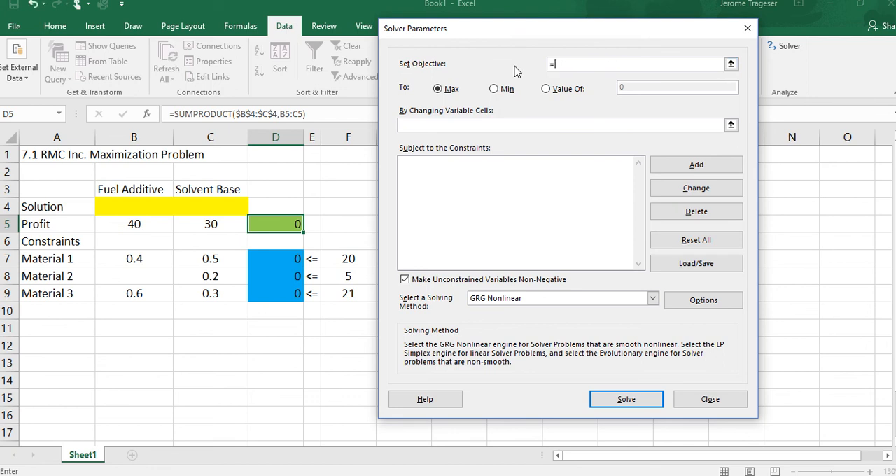
left_click(279, 220)
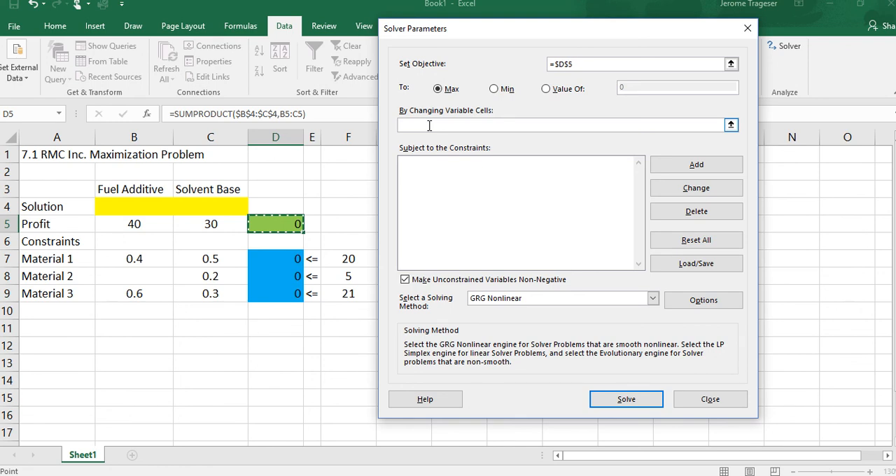
left_click(429, 125)
left_click_drag(133, 203, 205, 203)
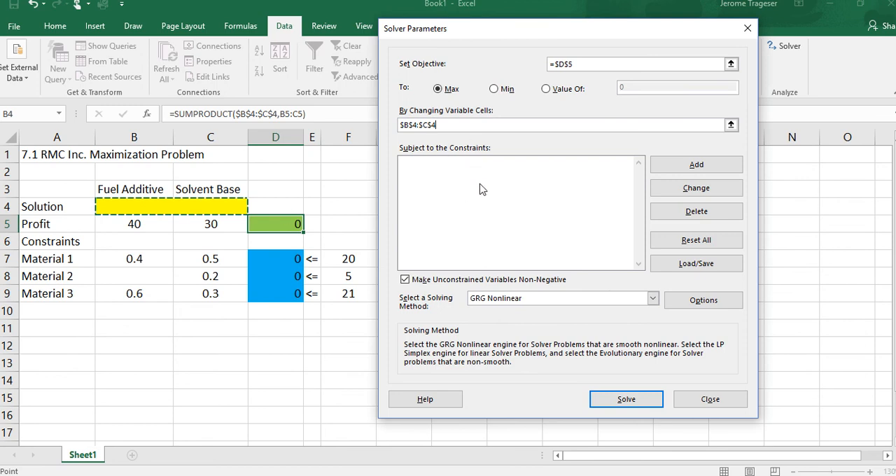
Add a Solver constraint requiring the material usage cells $D$7:$D$9 to be <= the limits in $F$7:$F$9
left_click(677, 171)
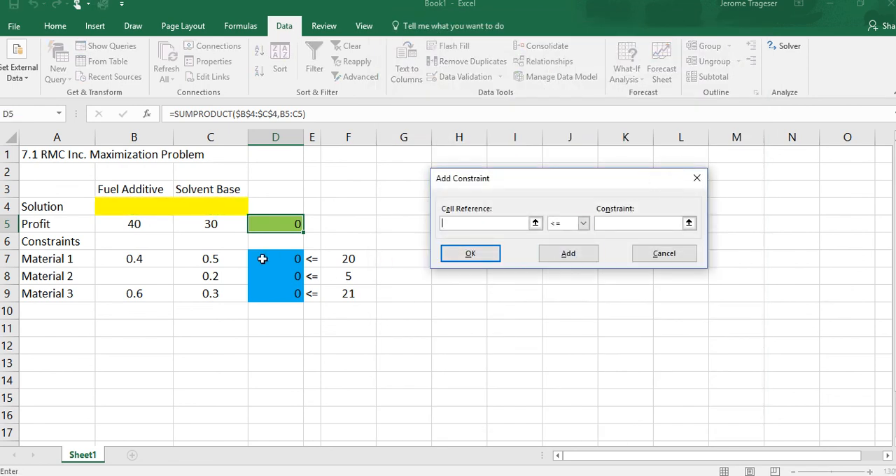
left_click_drag(262, 257, 262, 298)
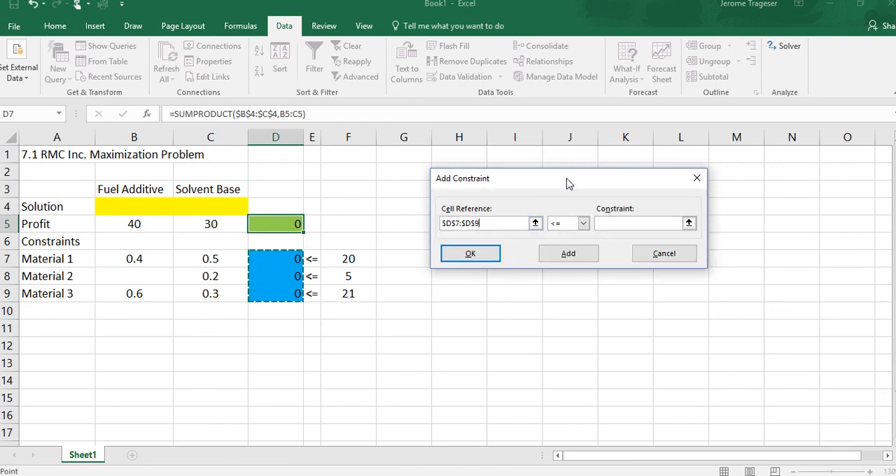
left_click_drag(560, 185, 324, 316)
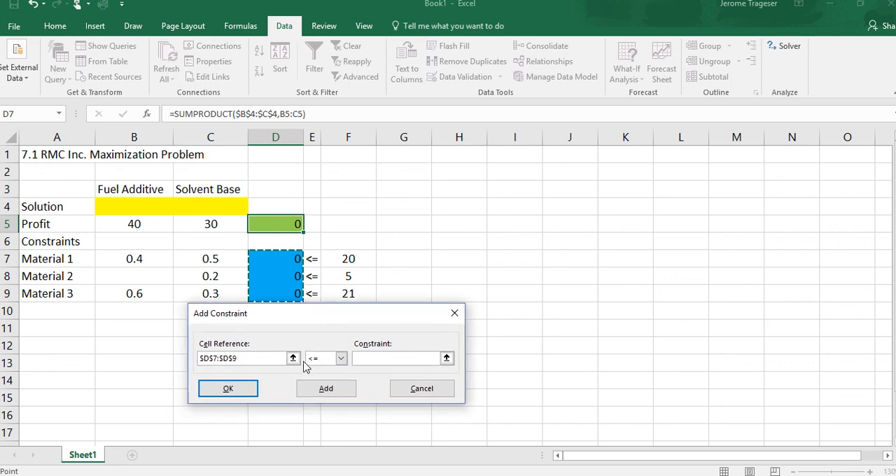
left_click(381, 357)
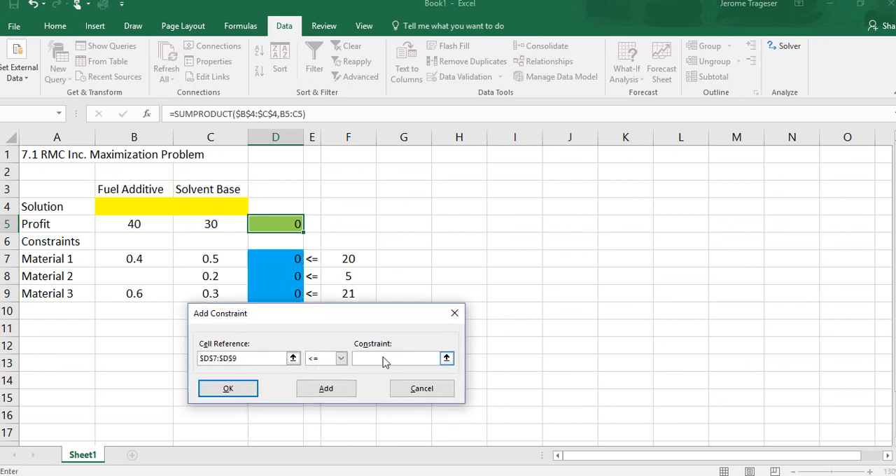
left_click_drag(348, 260, 348, 295)
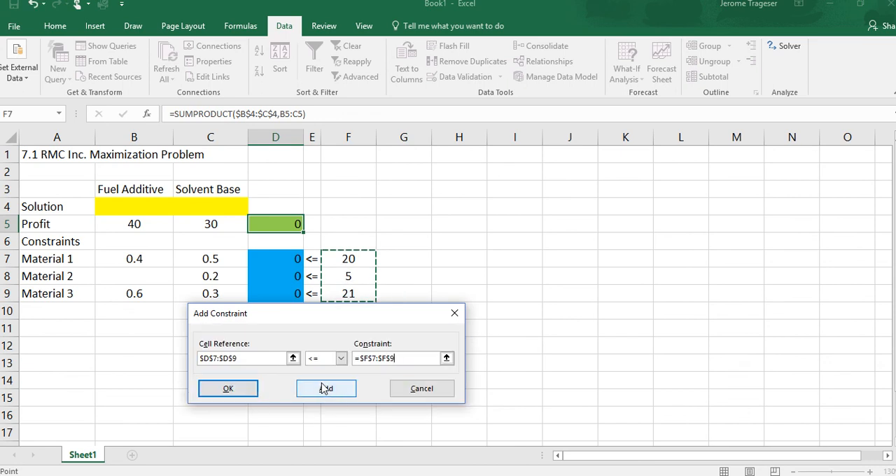
left_click(229, 392)
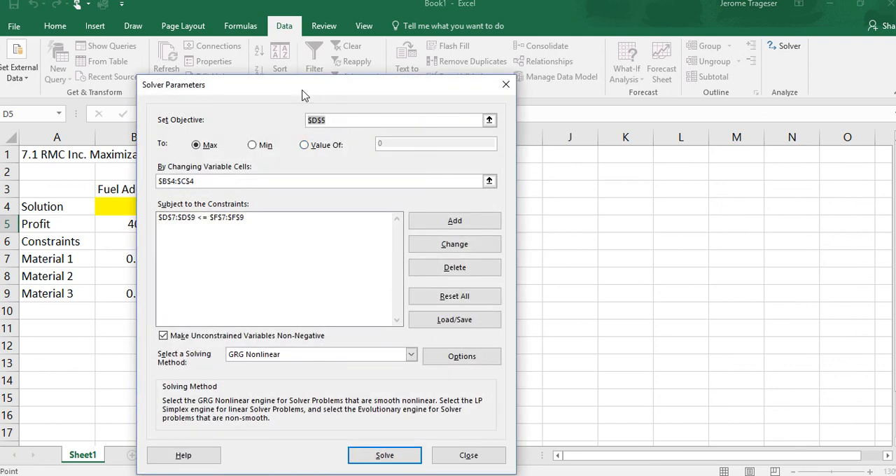
Choose Simplex LP as the solving method and solve the model
left_click_drag(304, 95, 558, 43)
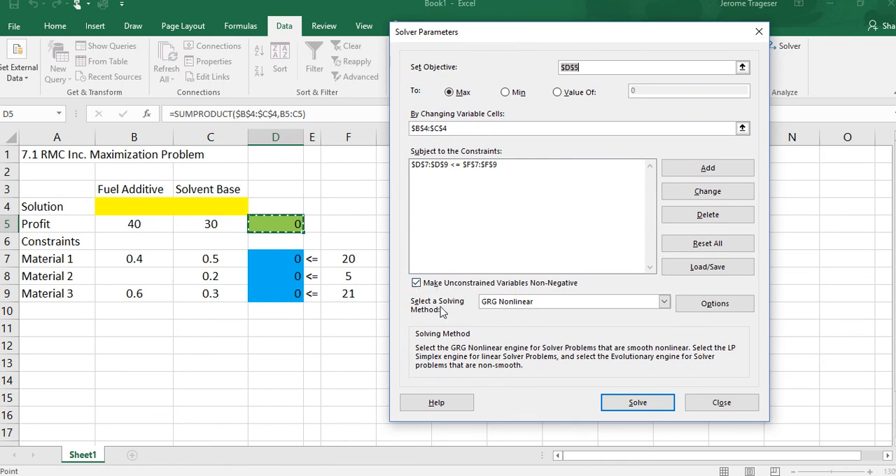
left_click(664, 301)
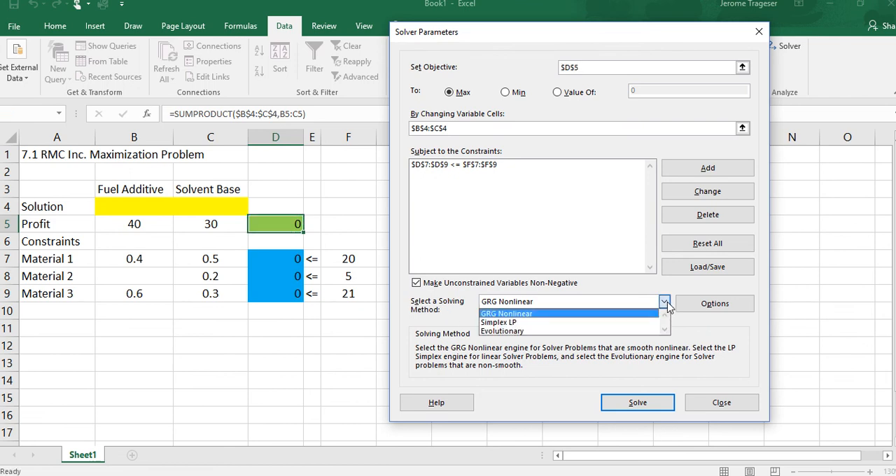
left_click(495, 324)
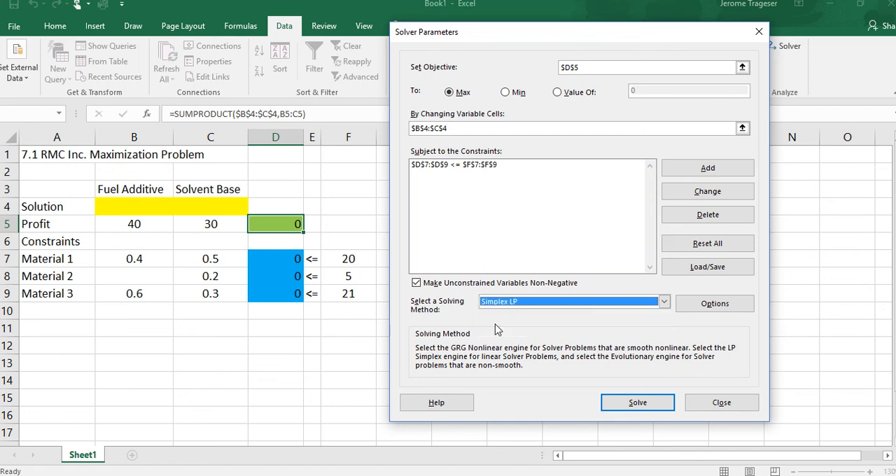
left_click(621, 404)
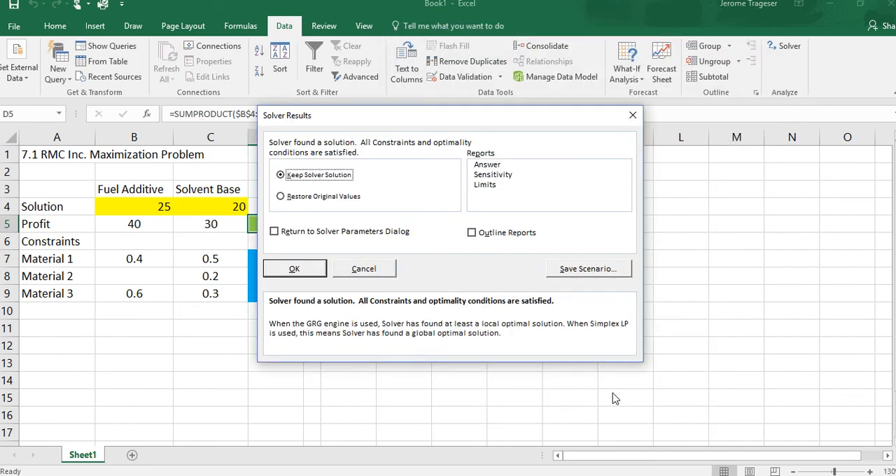
Keep the Solver solution and generate an Answer report
left_click_drag(416, 124, 567, 130)
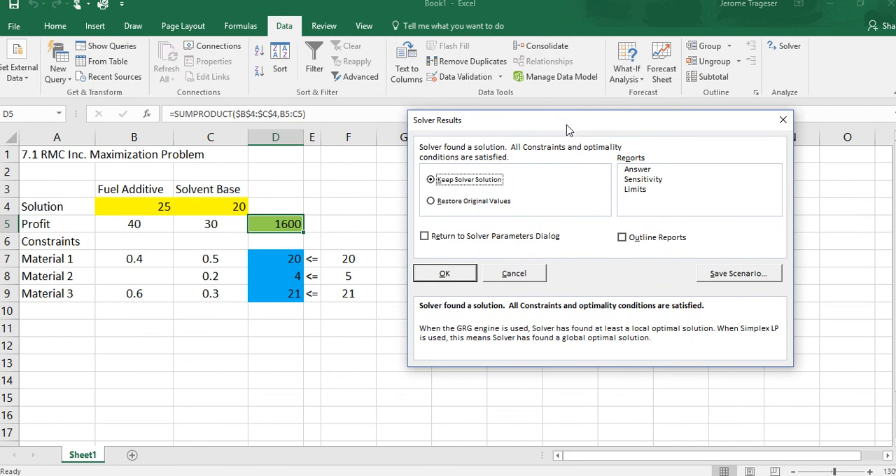
left_click(639, 170)
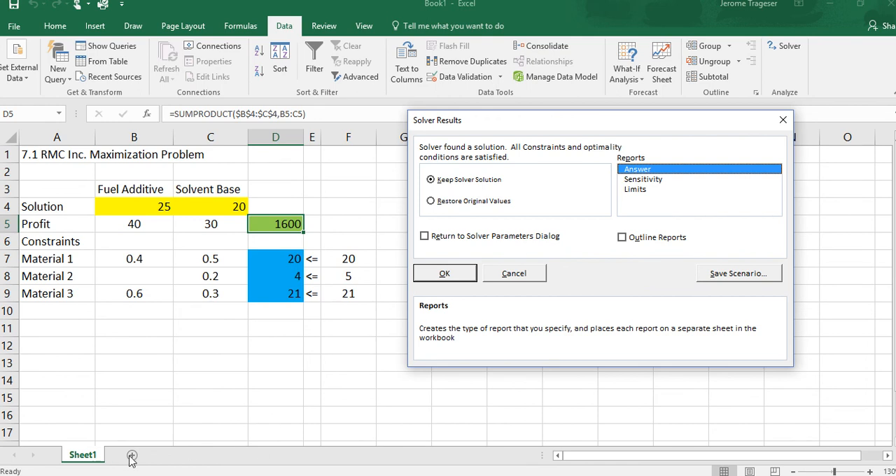
left_click(446, 273)
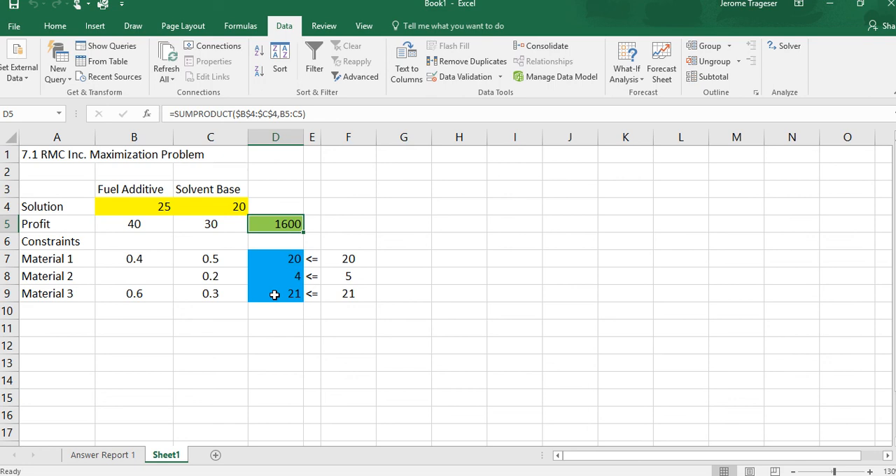
Examine the objective, variable cells and constraint status and slack in the Answer Report 1 sheet
mouse_move(423, 2)
left_click(103, 455)
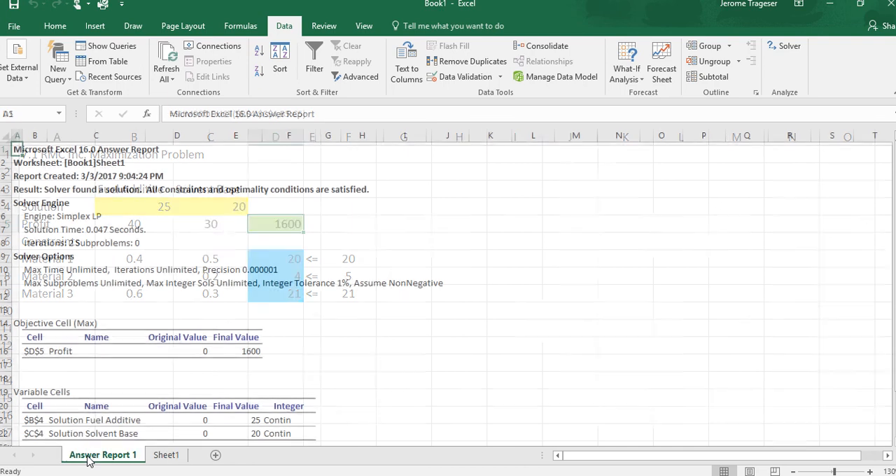
scroll(238, 378, "down", 1)
scroll(238, 378, "down", 5)
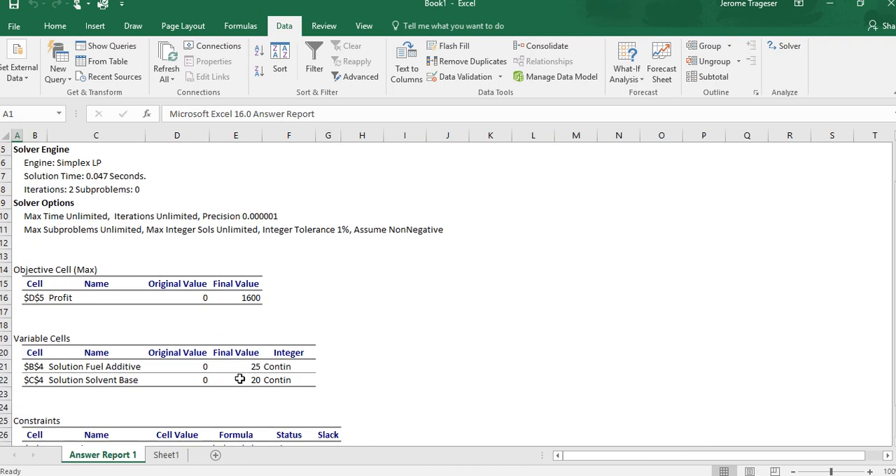
scroll(238, 380, "up", 1)
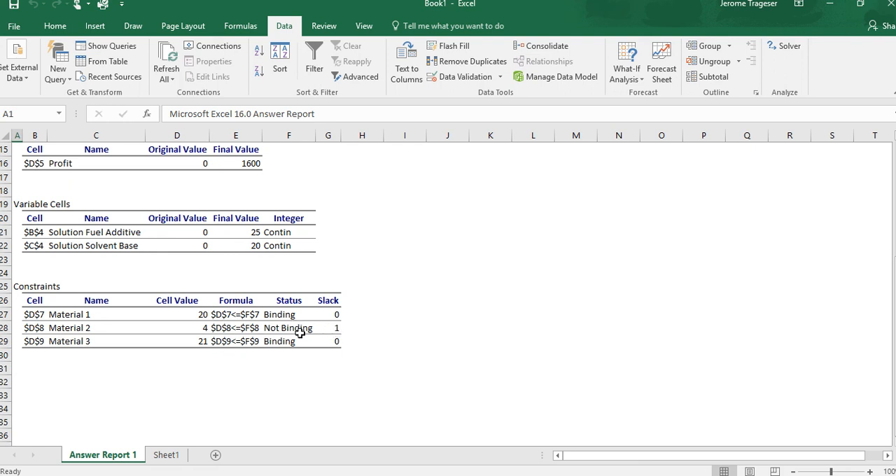
scroll(200, 379, "down", 1)
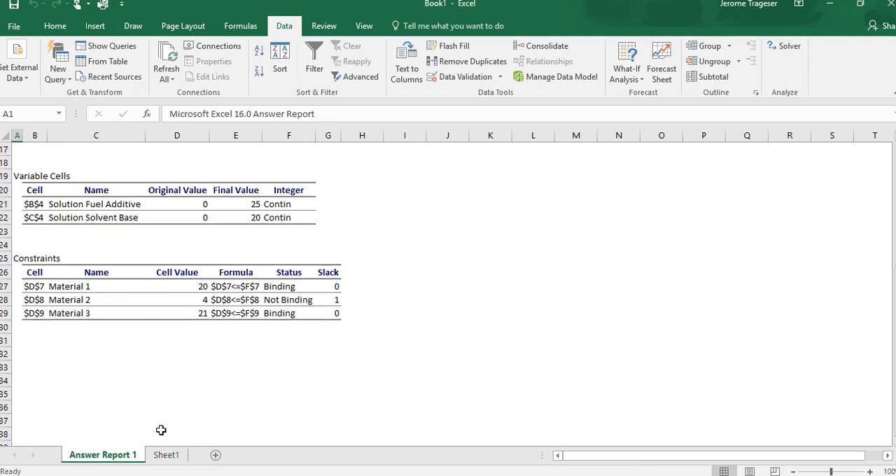
Return to Sheet1 and set the Solvent Base profit in C5 to 60
left_click(167, 456)
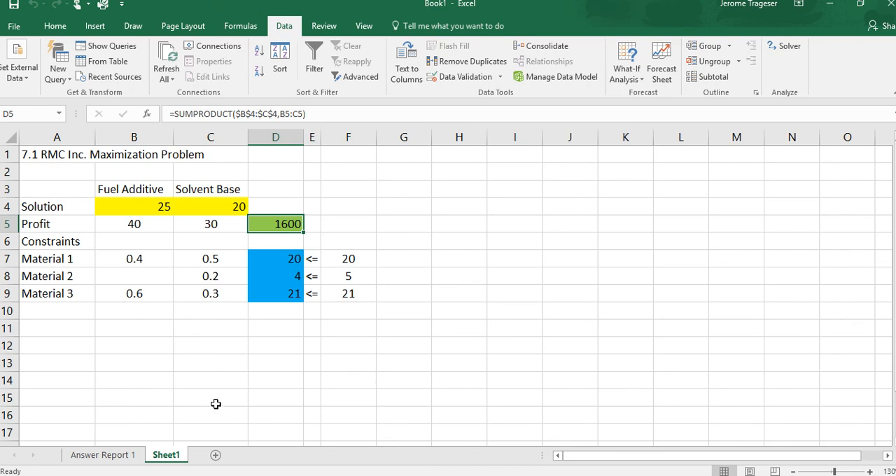
left_click(195, 224)
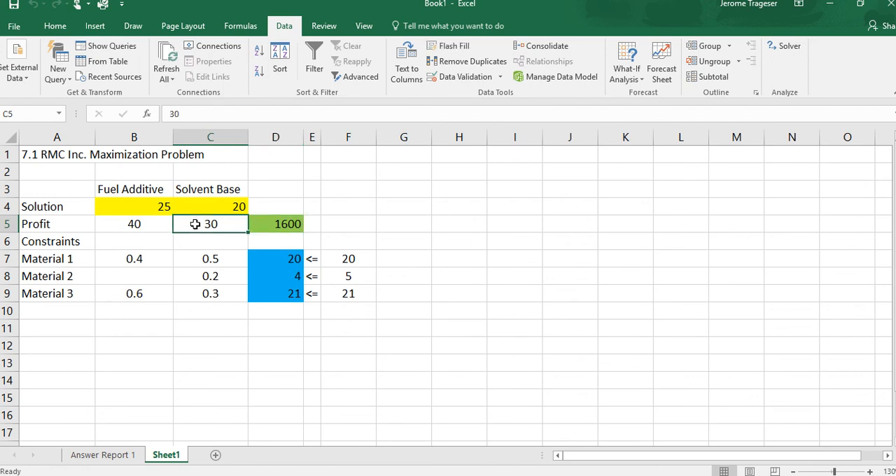
type("60")
key("Return")
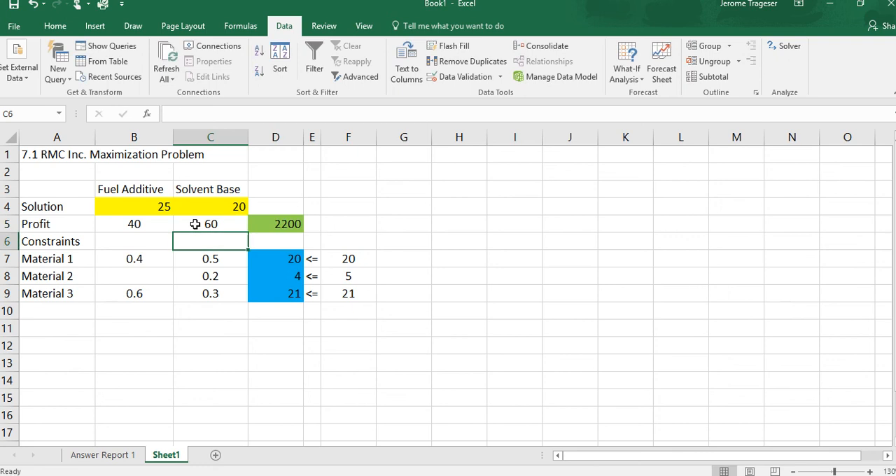
Center the solution values in B4:C4
left_click_drag(156, 207, 203, 205)
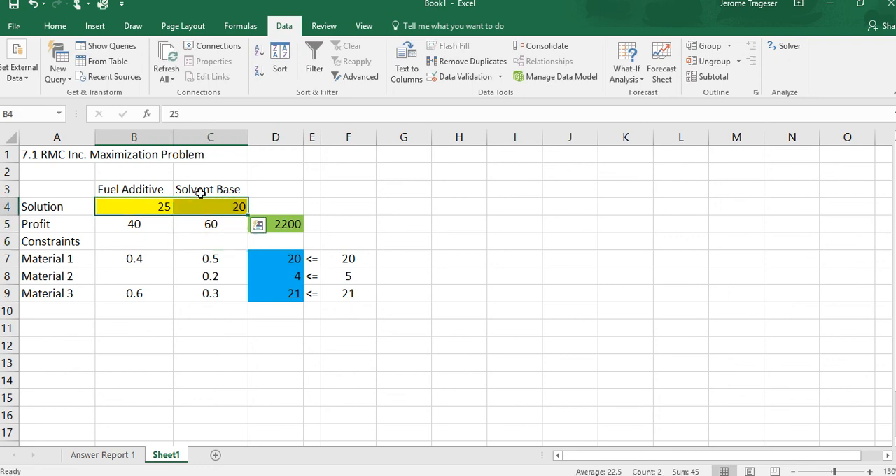
left_click(55, 27)
left_click(262, 72)
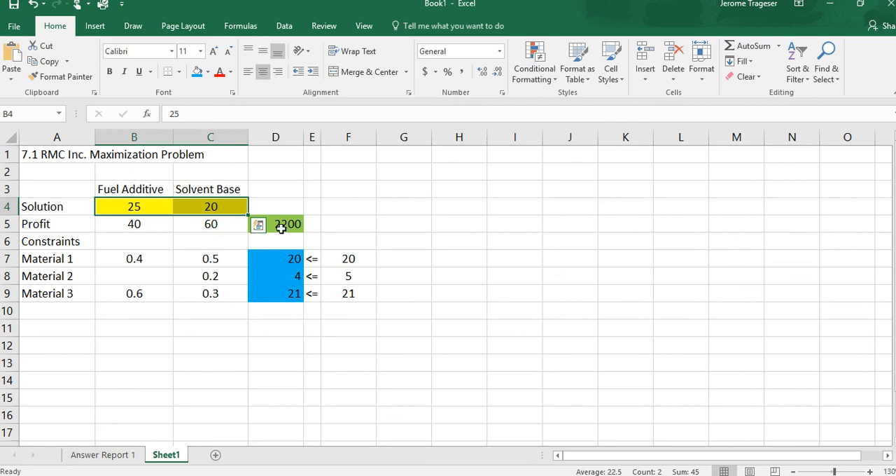
Reopen Solver with profit cell D5 selected and solve the updated model again with the existing parameters
left_click(210, 225)
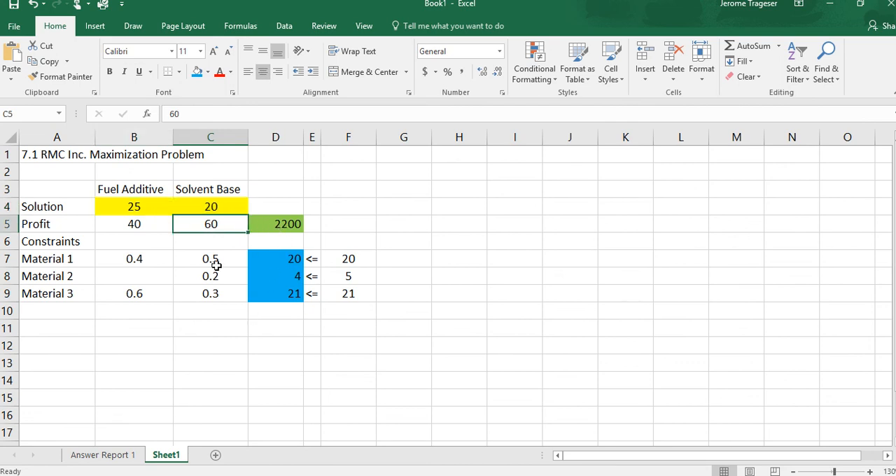
left_click(288, 224)
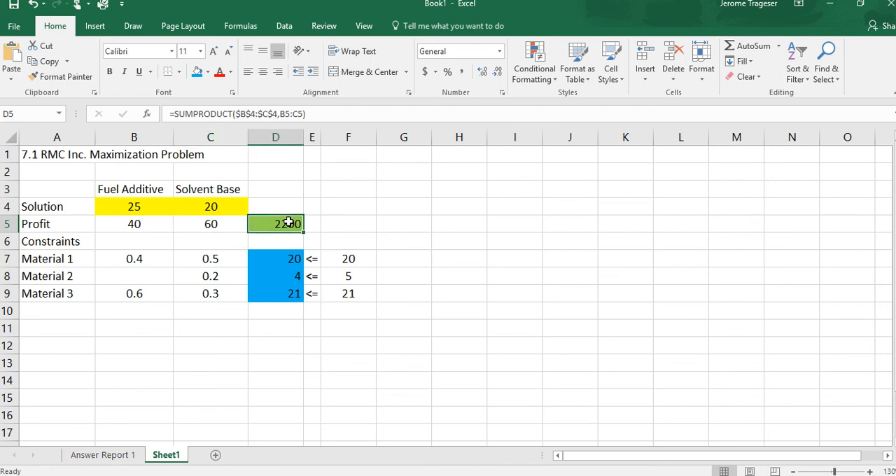
left_click(293, 27)
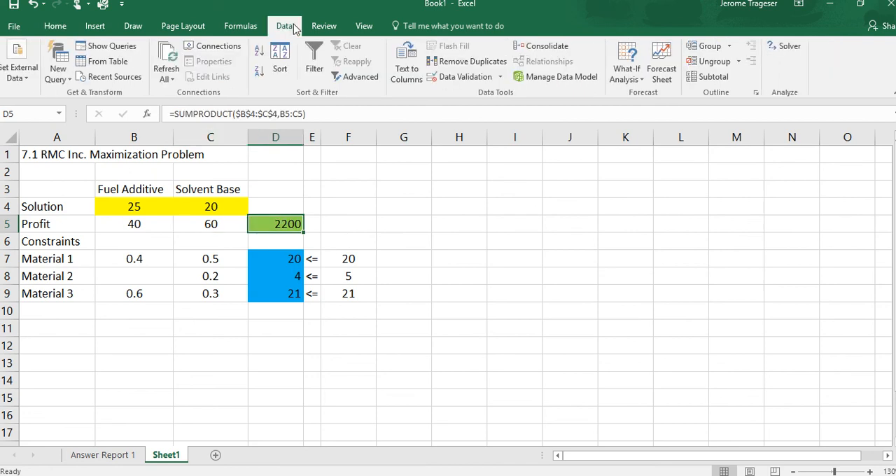
left_click(791, 46)
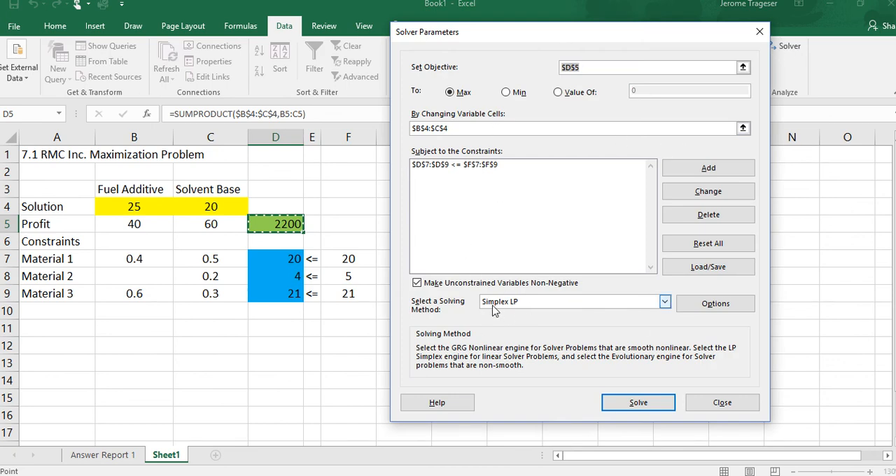
left_click(637, 403)
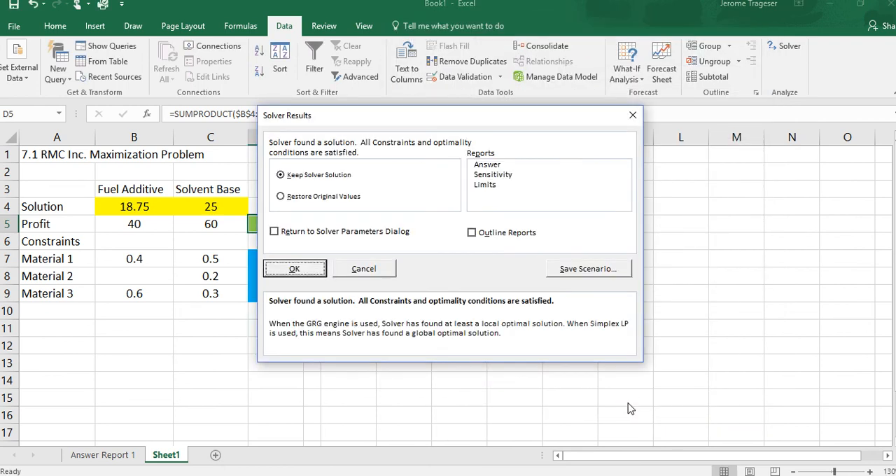
Keep the new Solver solution and generate a second Answer report for the changed profit coefficient
left_click_drag(464, 117, 551, 115)
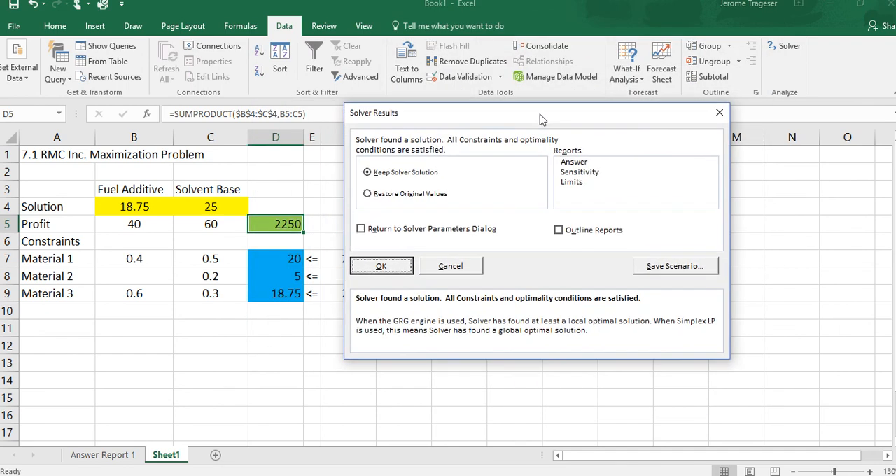
left_click(574, 164)
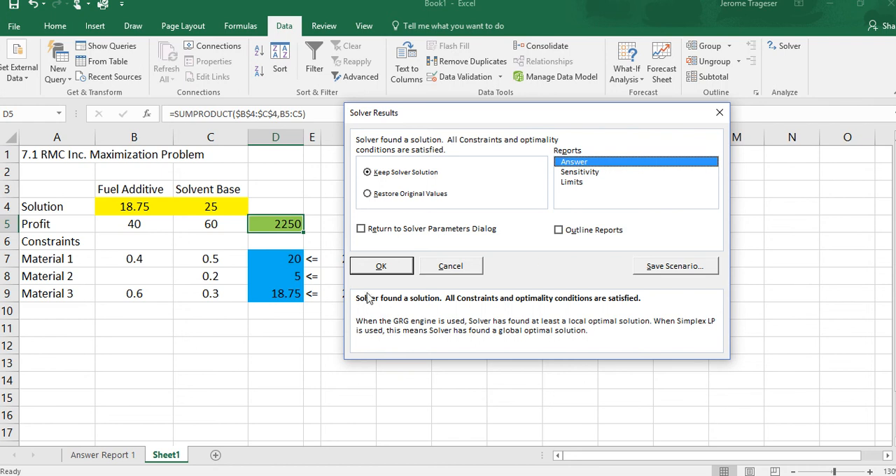
left_click(380, 269)
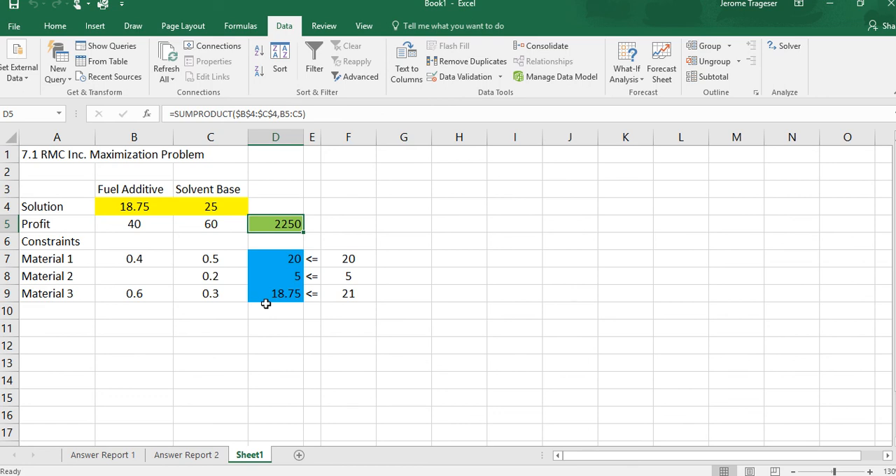
Review the final values and constraint slack in the Answer Report 2 sheet, then go back to Sheet1
left_click(186, 455)
scroll(329, 378, "down", 3)
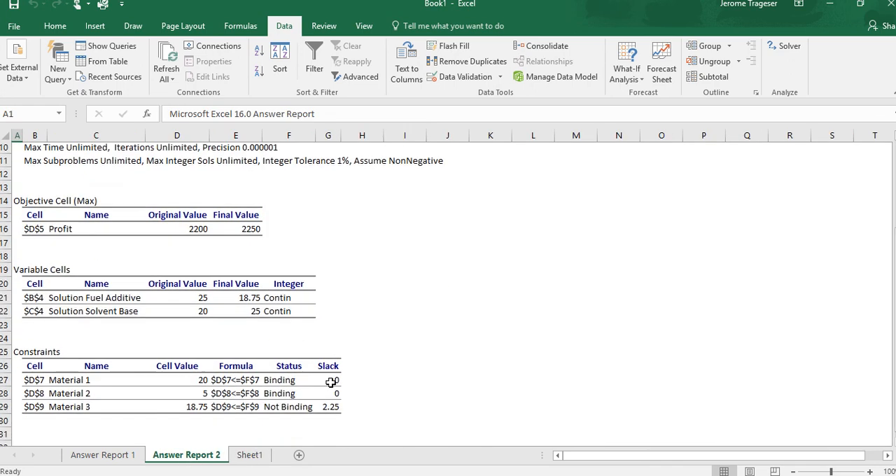
scroll(330, 382, "down", 3)
scroll(280, 356, "up", 3)
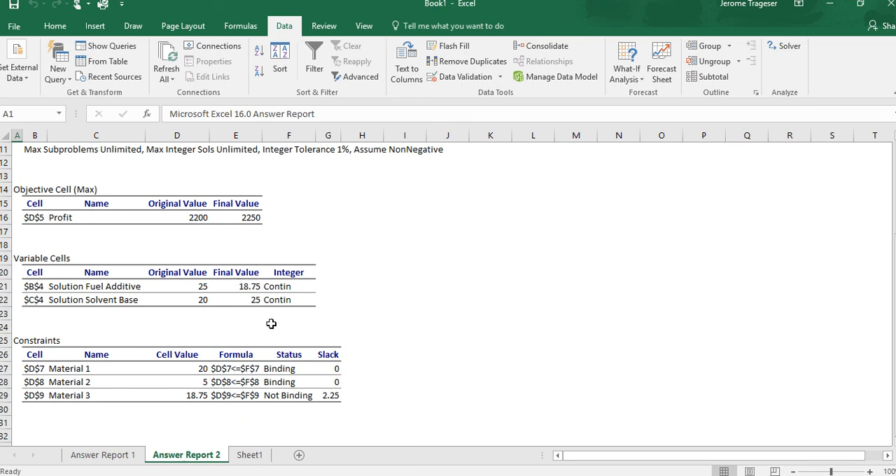
scroll(278, 321, "down", 1)
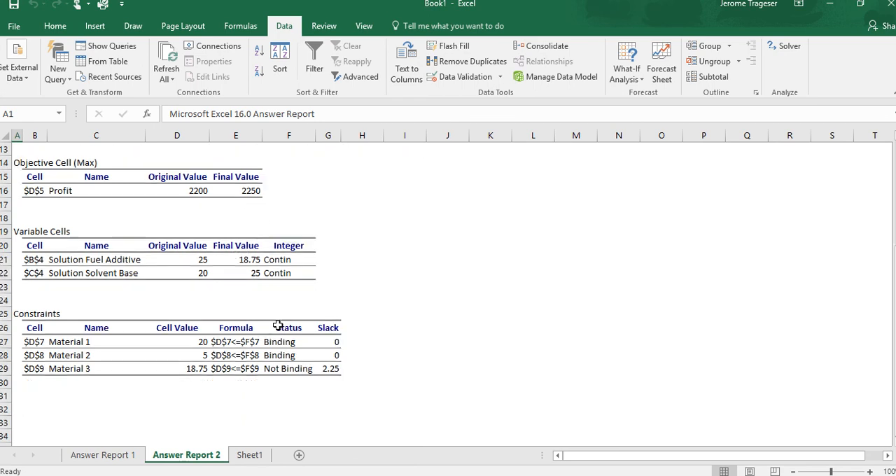
scroll(278, 326, "down", 1)
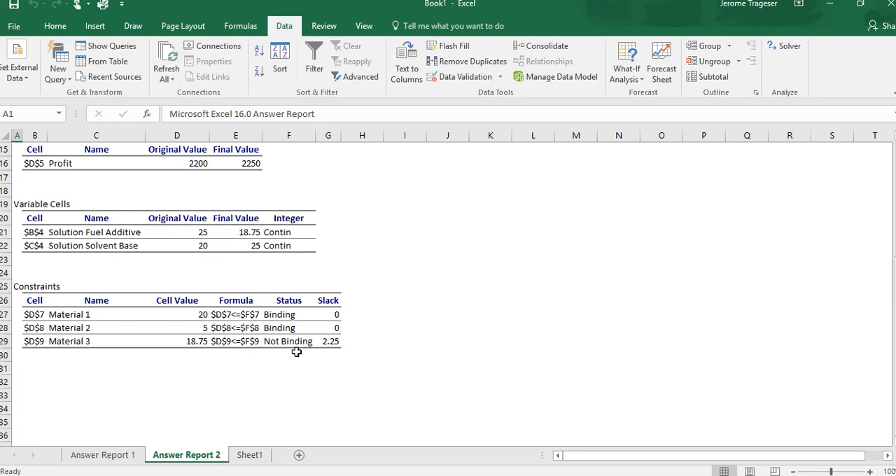
left_click(250, 454)
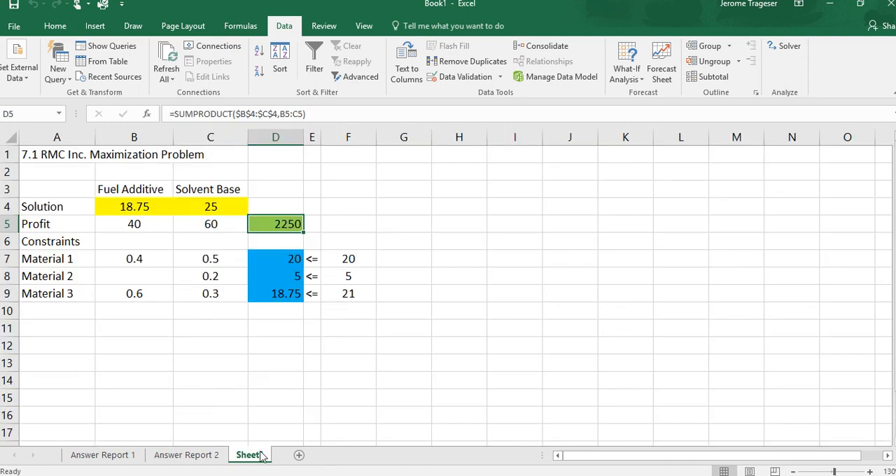